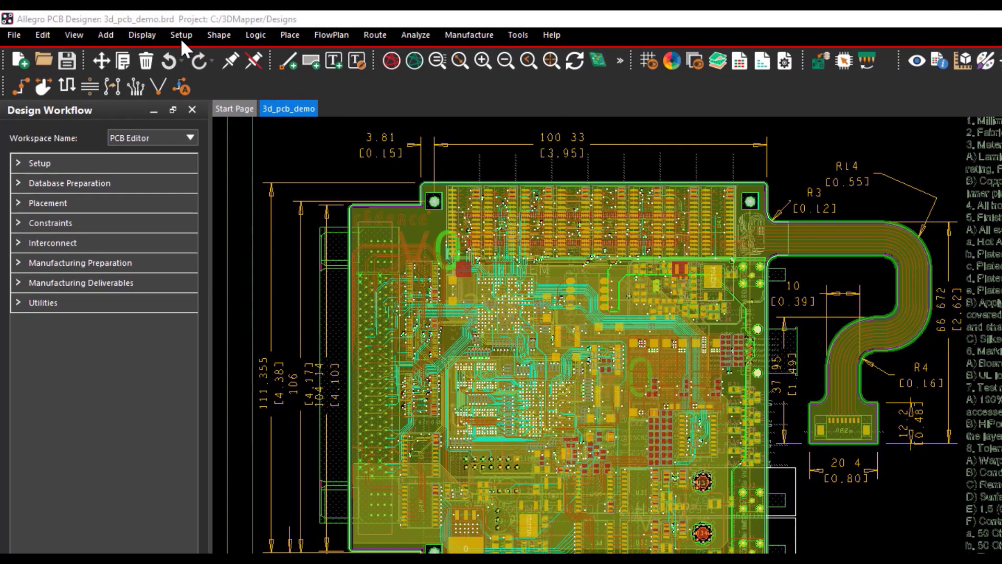
Open the library paths in the user preferences and check the directories listed for padpath.
left_click(181, 35)
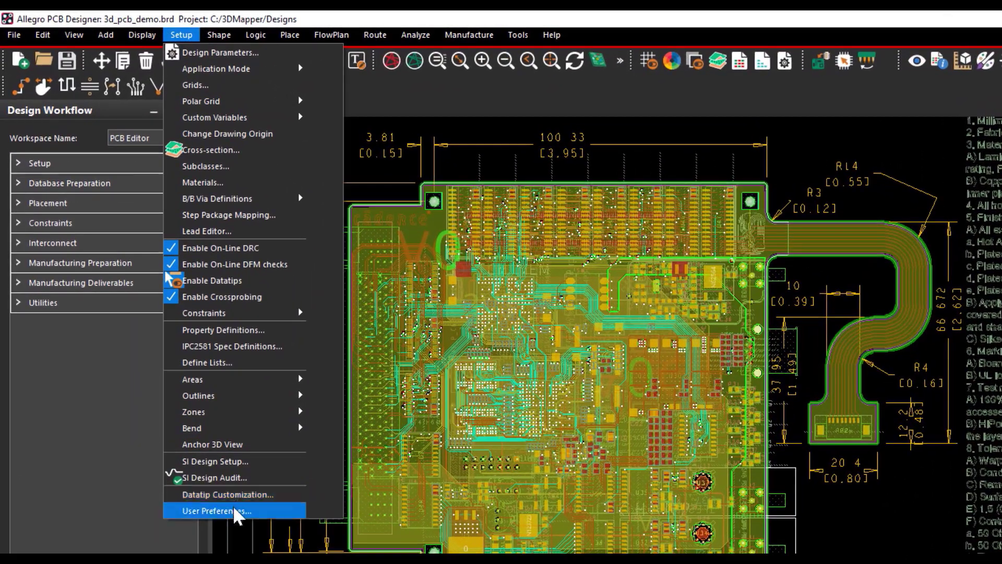
left_click(235, 511)
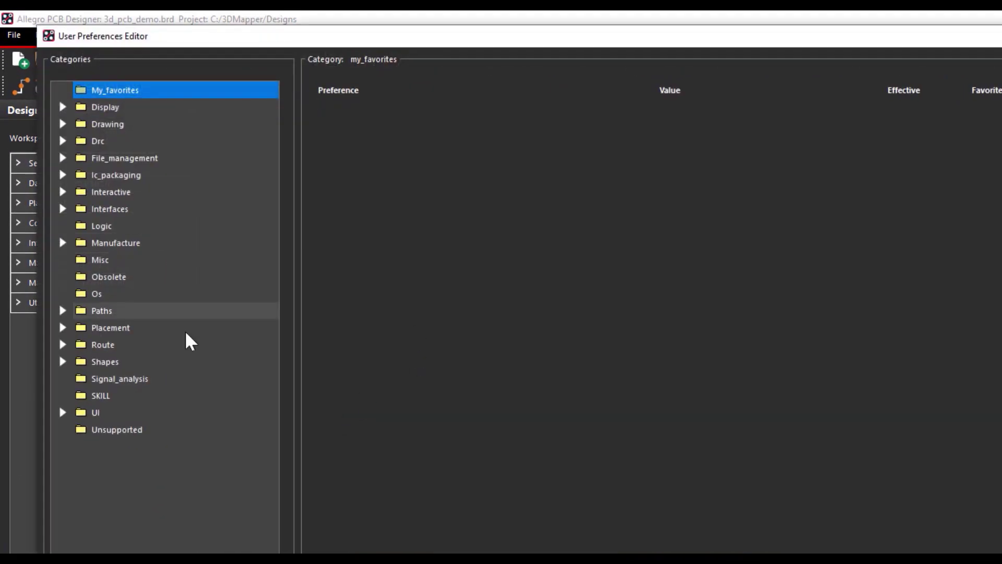
left_click(60, 313)
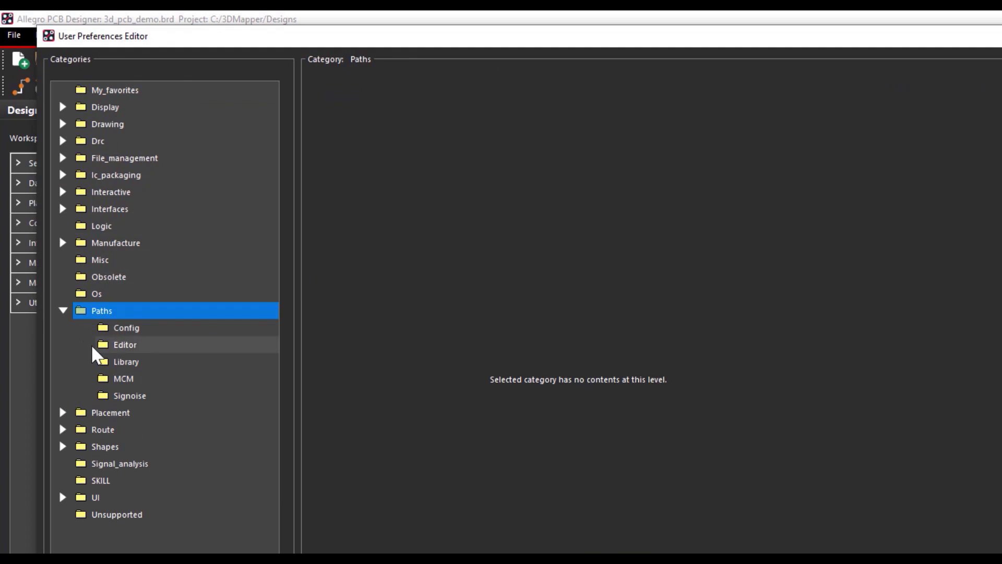
left_click(112, 364)
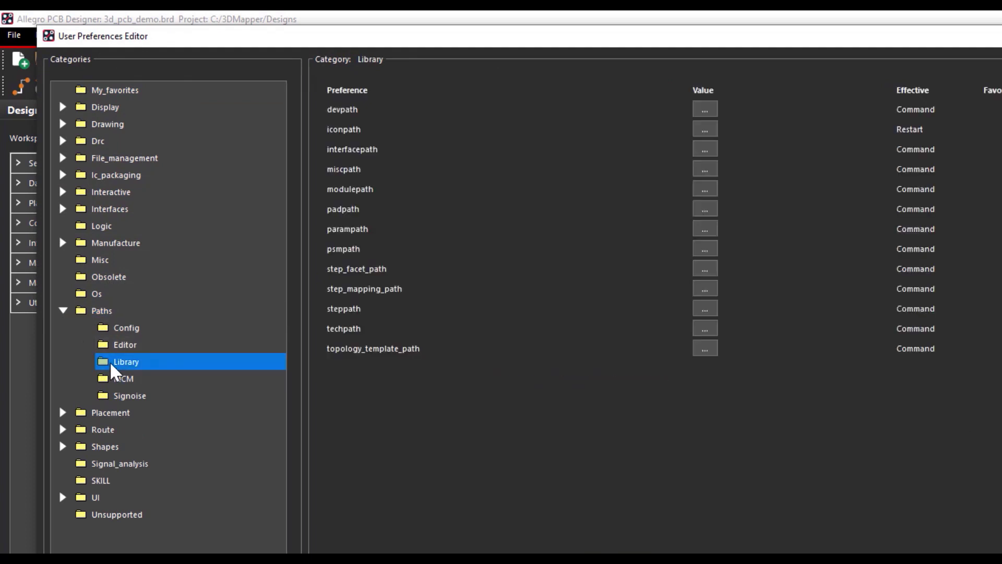
left_click(704, 209)
left_click(592, 368)
left_click(592, 370)
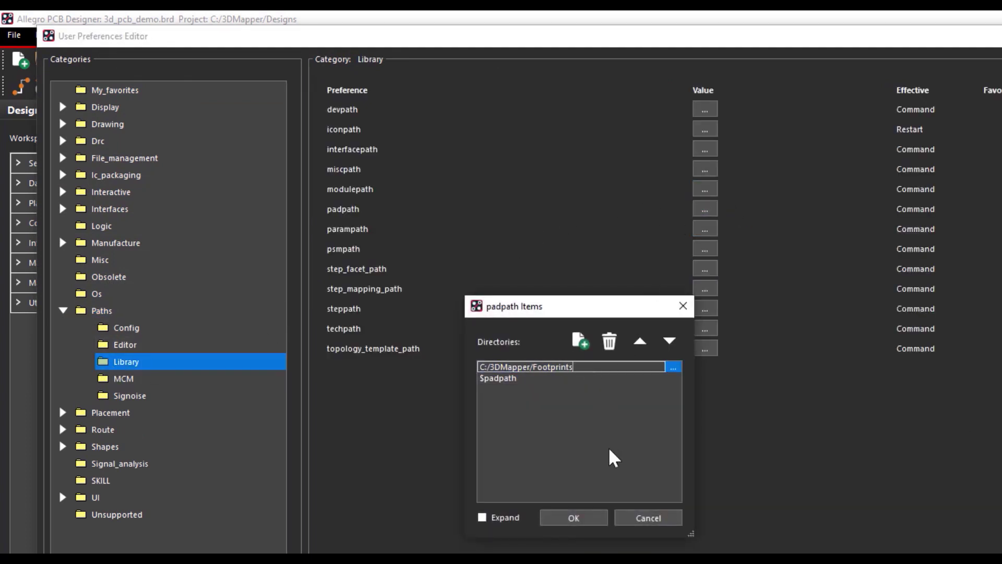
left_click(589, 518)
Check the directories listed for psmpath and steppath, and close the user preferences.
left_click(704, 249)
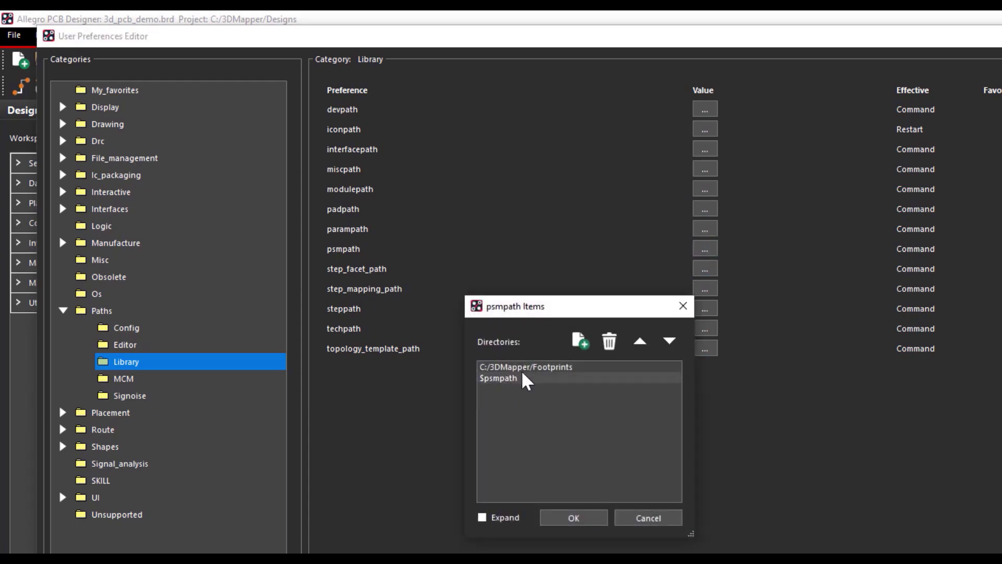
left_click(536, 368)
left_click(624, 526)
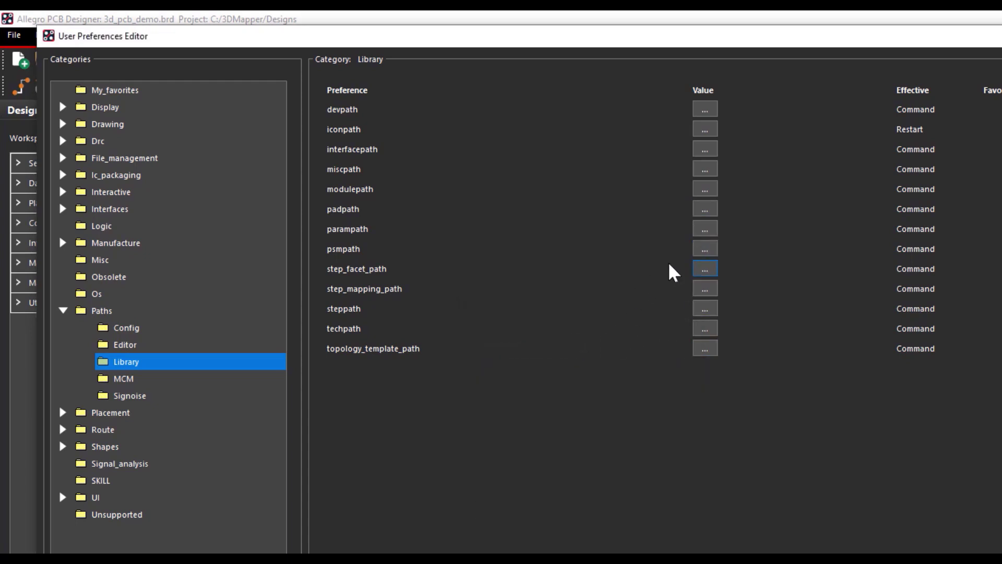
left_click(704, 309)
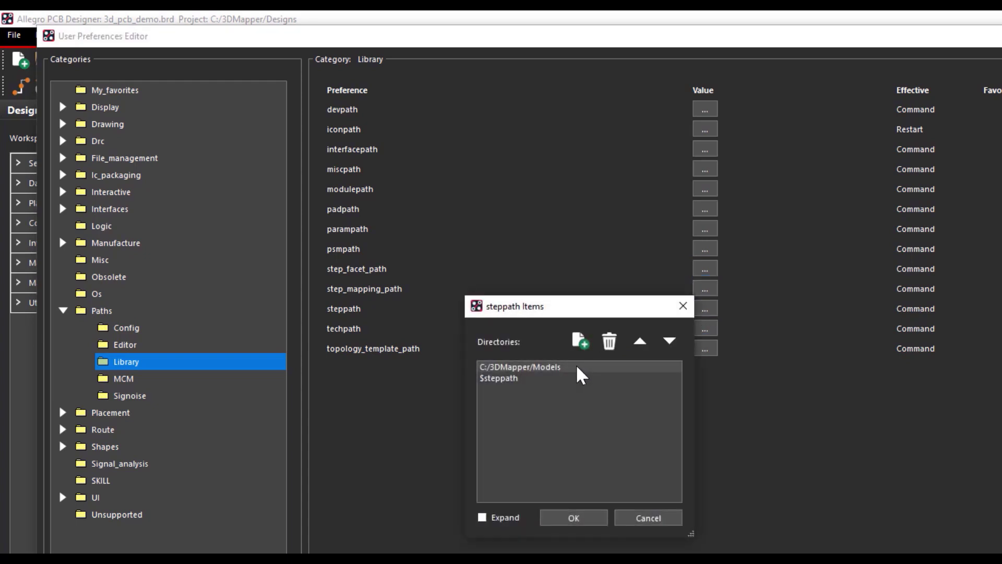
left_click(577, 368)
left_click(584, 518)
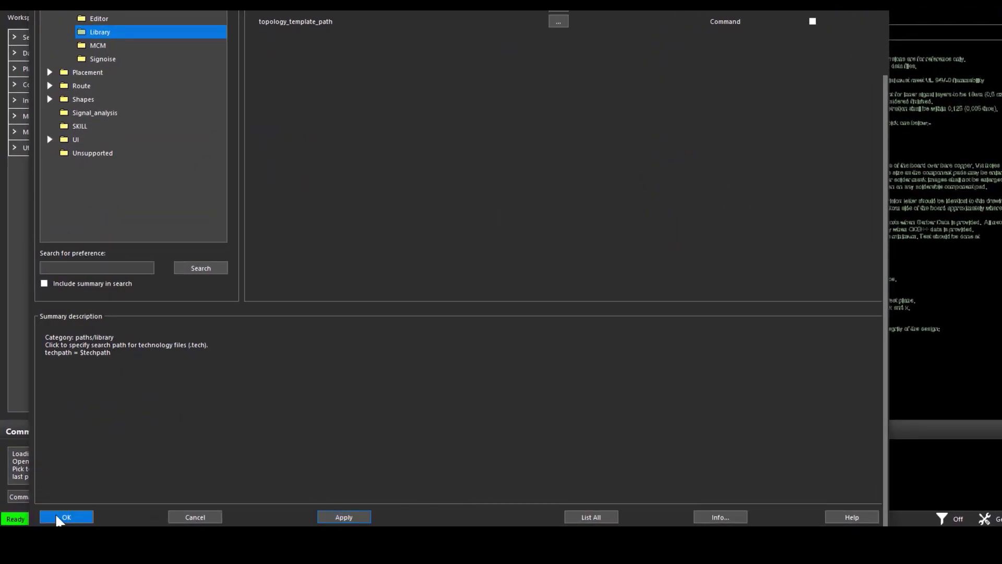
left_click(59, 517)
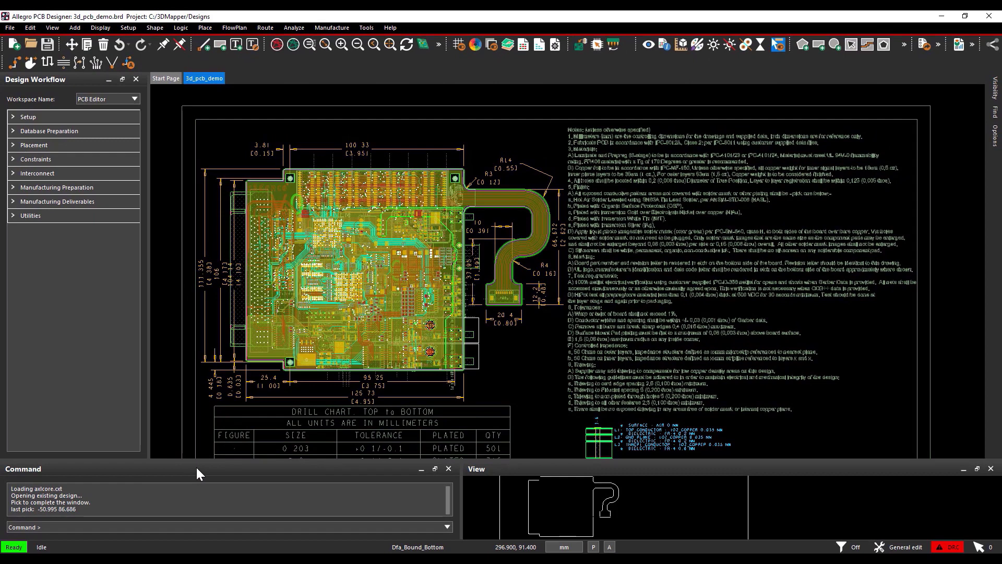
Open the 3d_pcb_demo board in the 3D canvas using the 3d command.
type("3d")
key("Return")
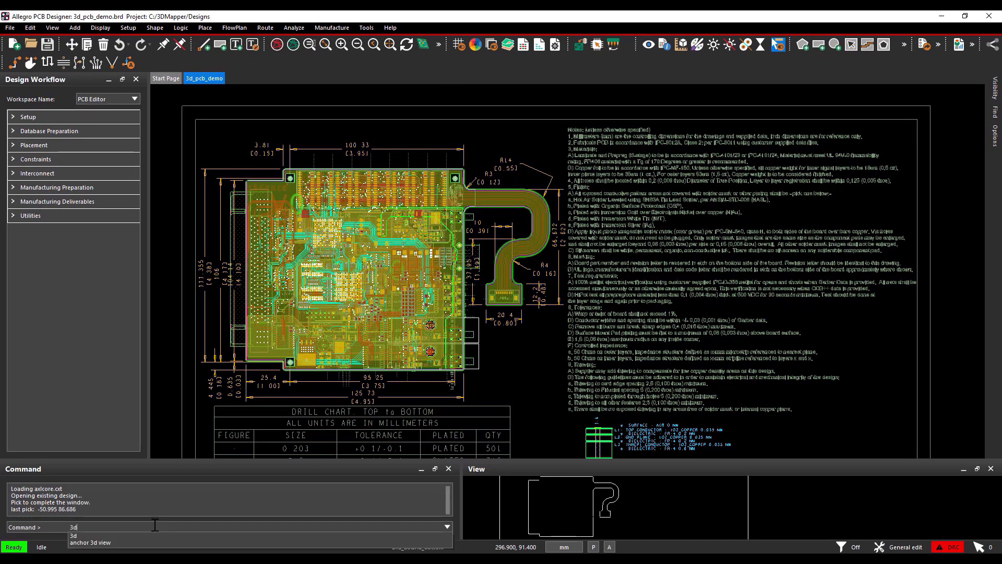
left_click(562, 267)
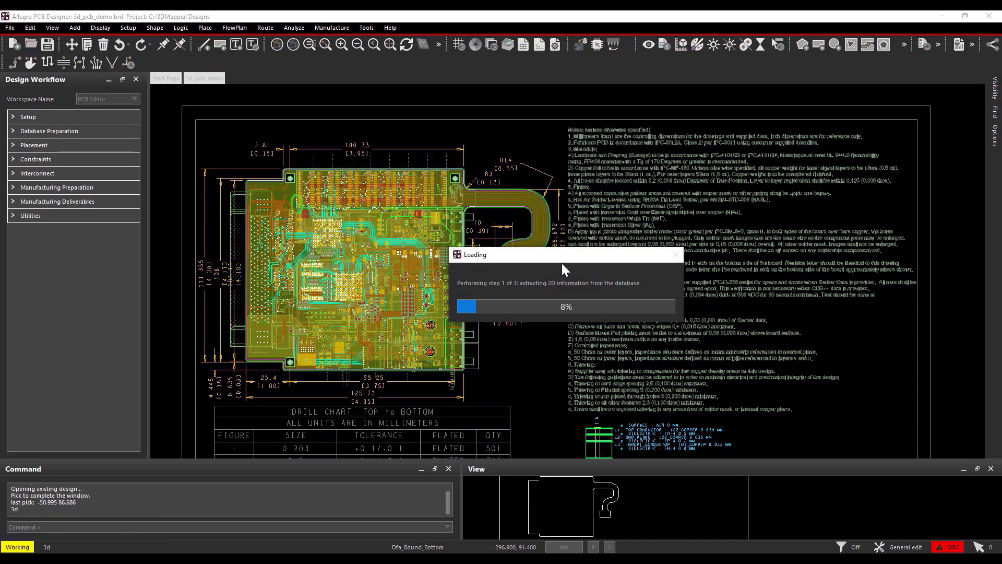
double_click(472, 157)
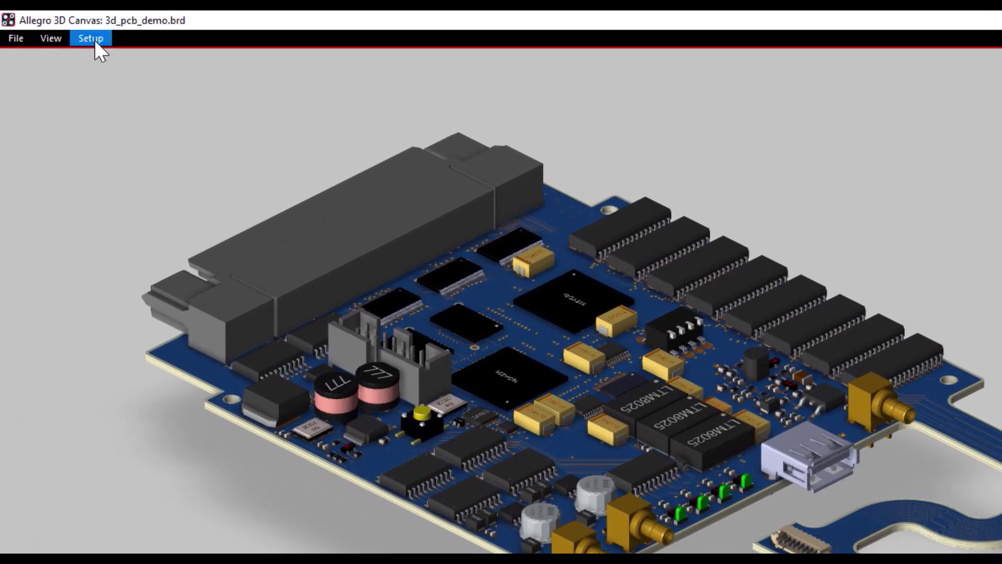
Review the symbol representation settings in the 3D canvas preferences and close them.
left_click(95, 40)
left_click(130, 59)
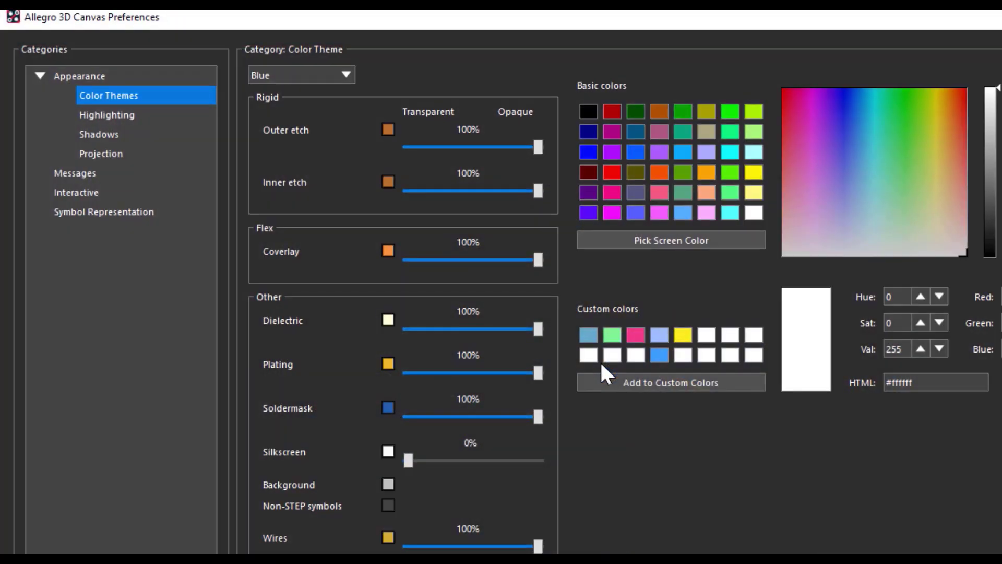
left_click(107, 211)
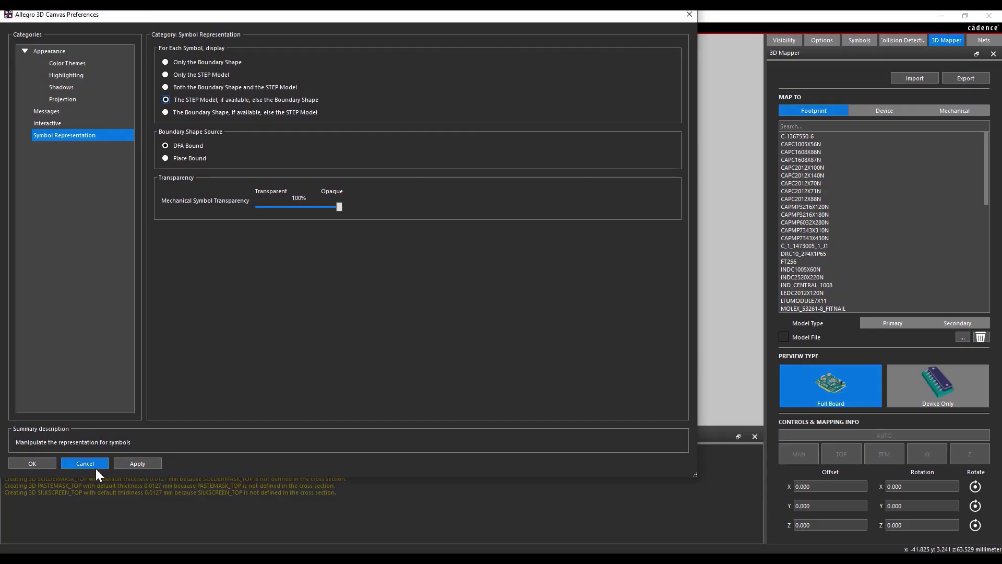
left_click(42, 468)
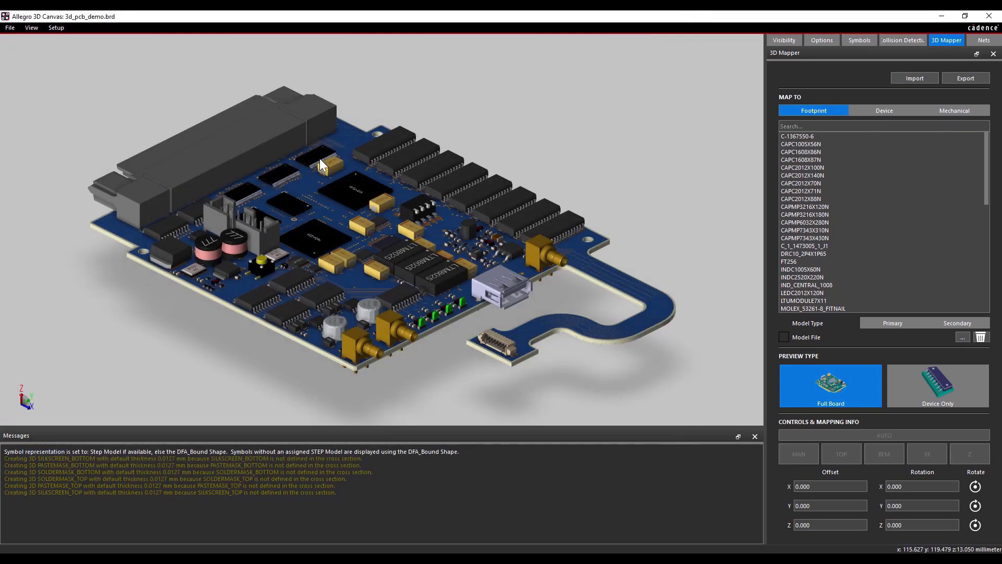
Close the 3D canvas and save the board as 3d_pcb_demo.brd, replacing the existing file.
left_click(10, 27)
left_click(14, 68)
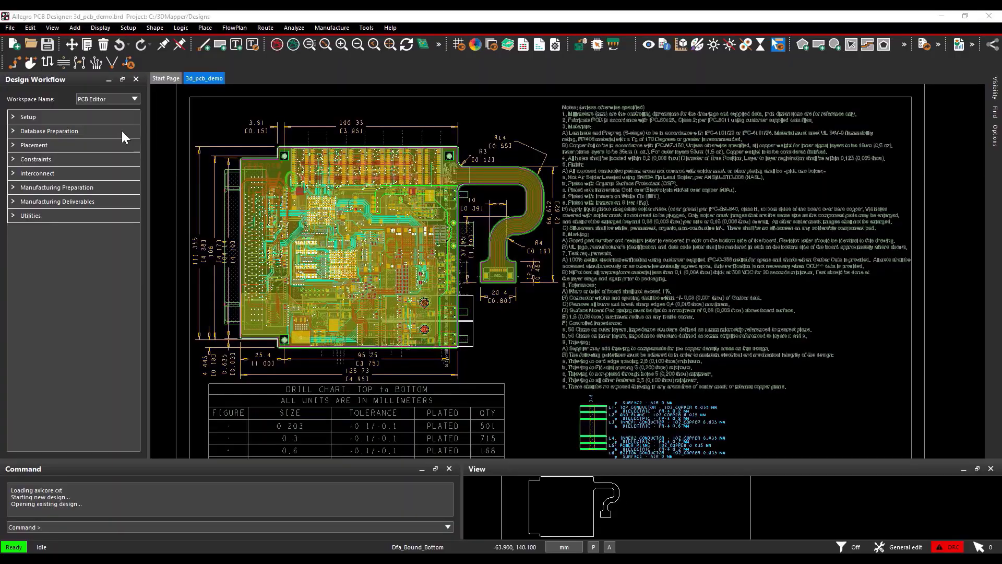
left_click(18, 29)
left_click(32, 89)
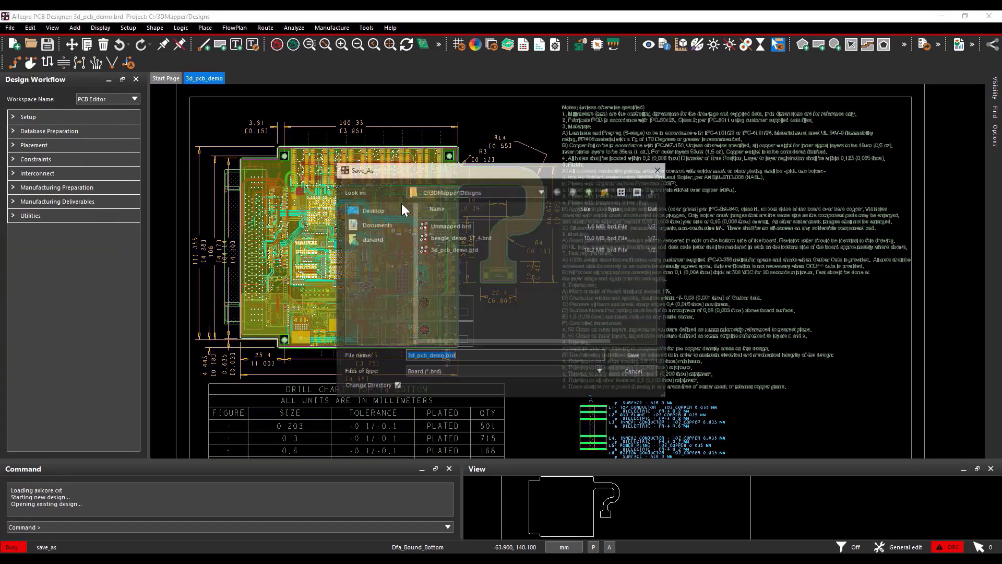
left_click(637, 356)
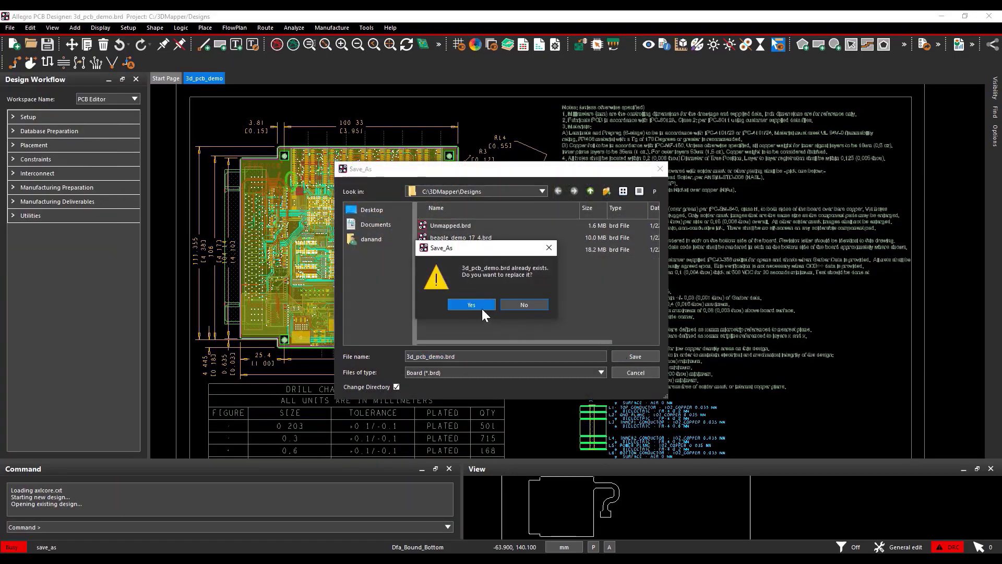
left_click(481, 307)
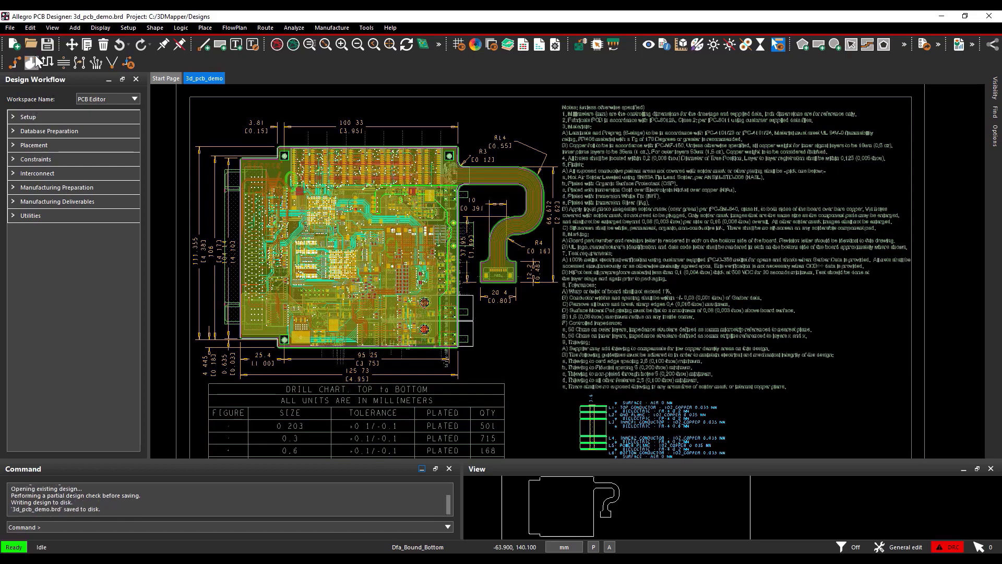
Open the symbol drawing 445600001.dra from the C:\3DMapper\Footprints folder.
left_click(32, 45)
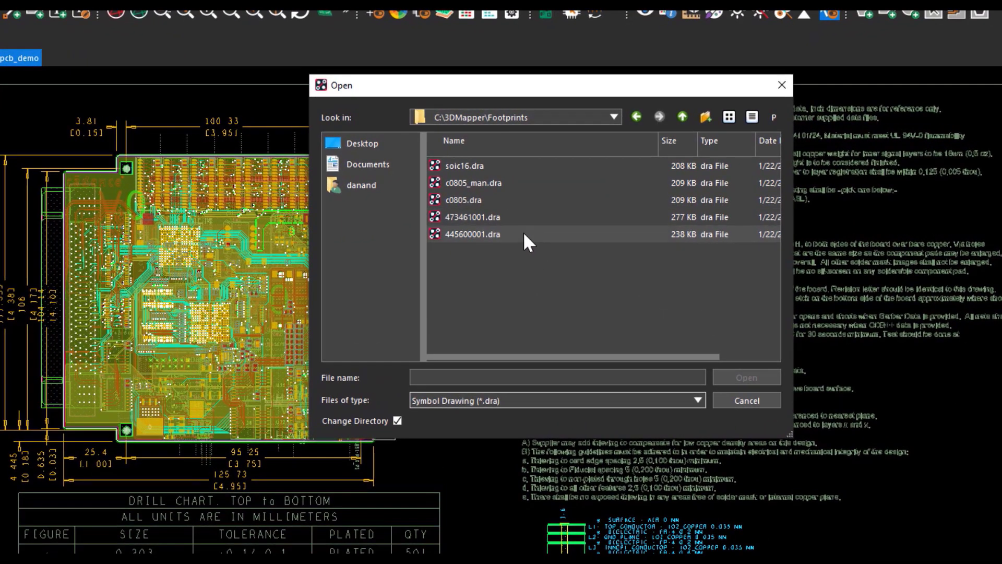
left_click(522, 234)
left_click(744, 376)
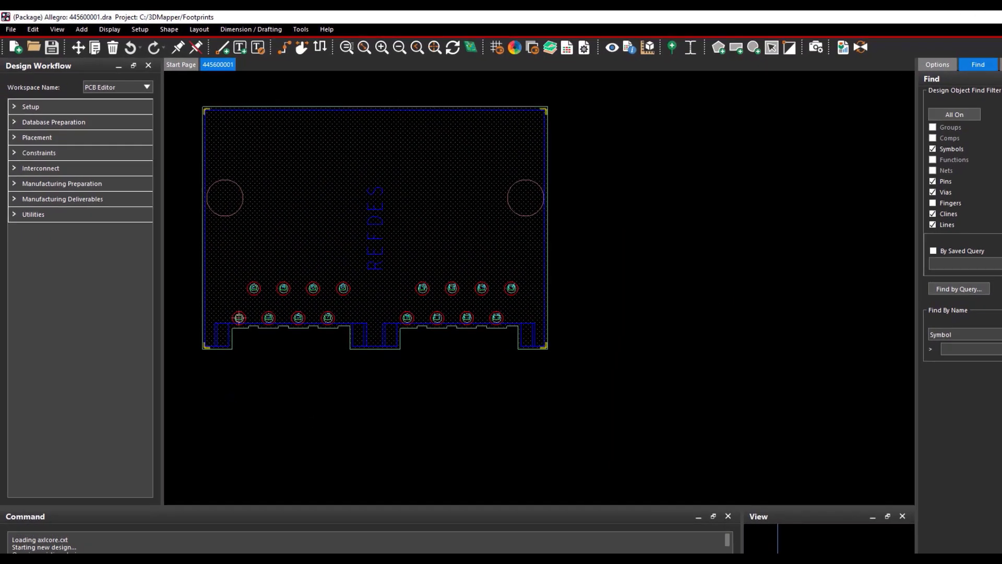
Show the footprint in the 3D canvas with all layers, all objects and primary models included.
left_click(57, 29)
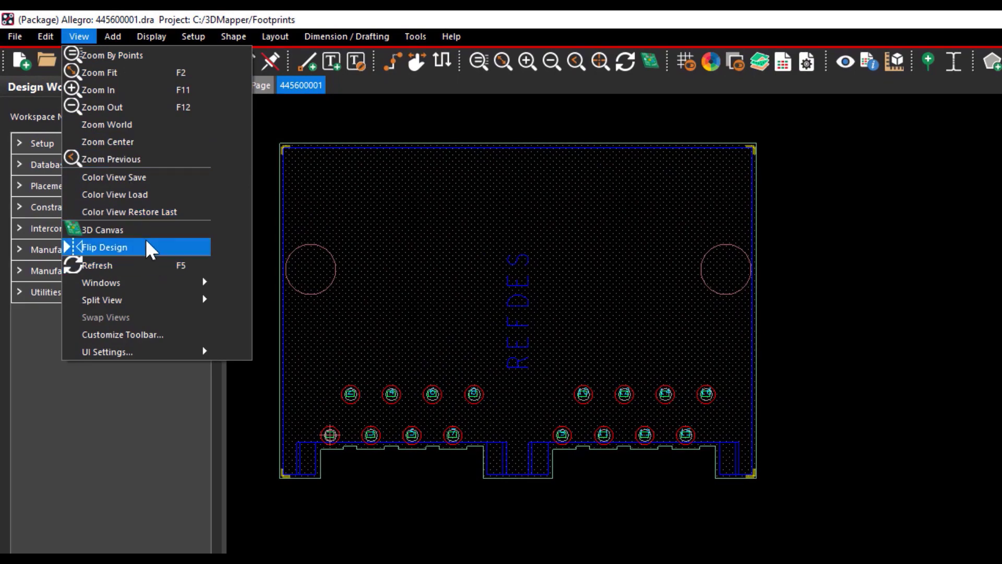
left_click(102, 230)
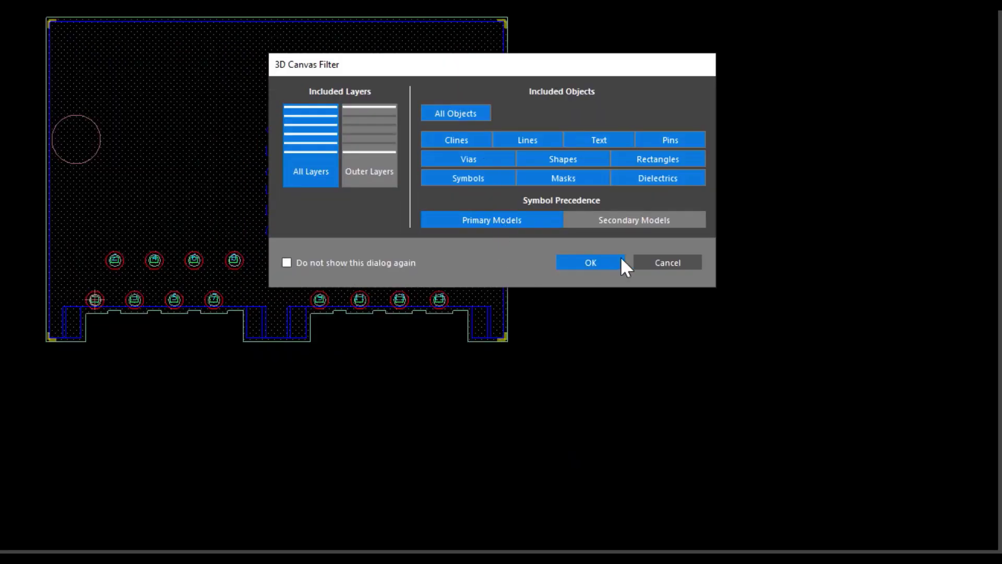
left_click(608, 262)
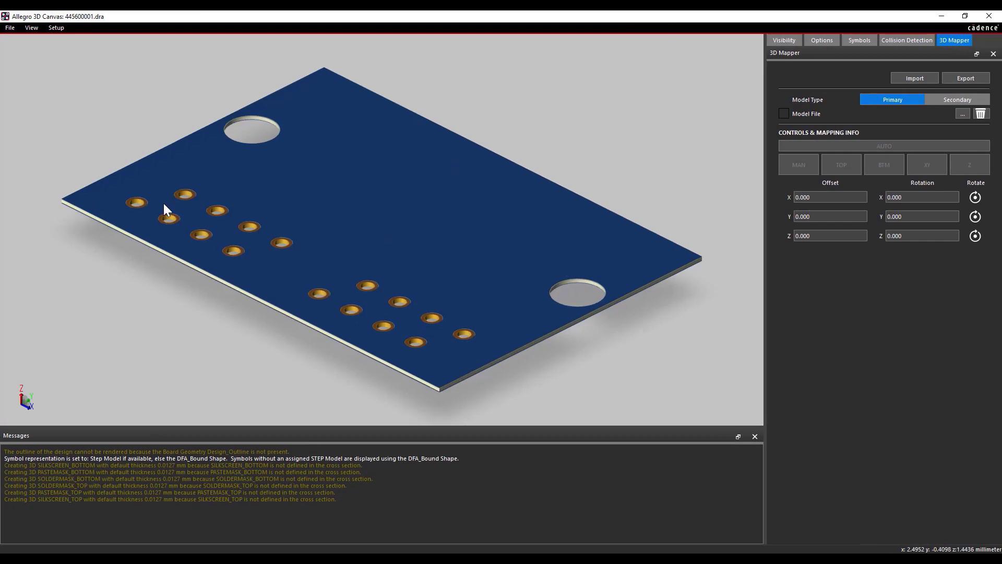
left_click(313, 563)
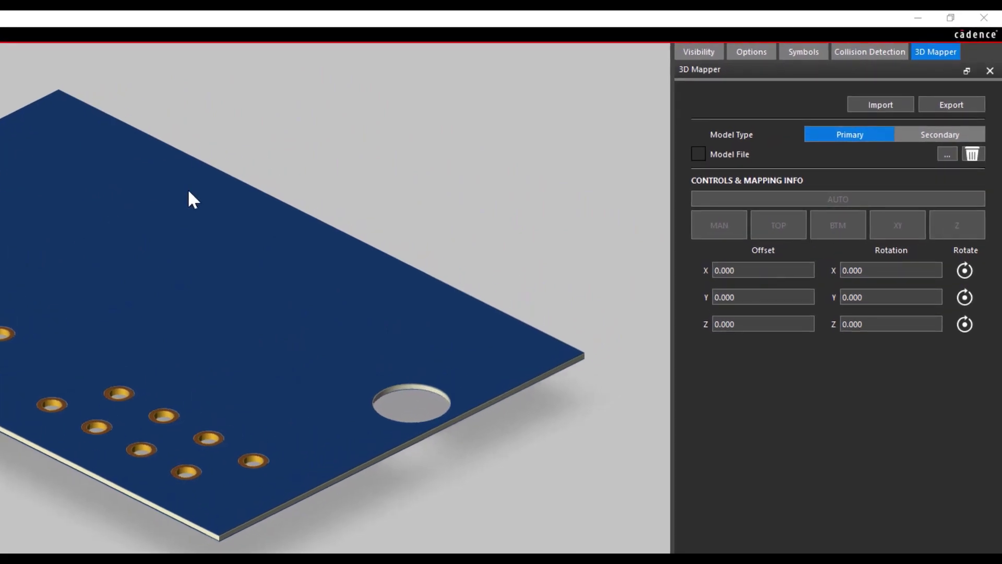
Assign the STEP file 445600001.stp from C:\3DMapper\Models as the footprint's primary model.
left_click(950, 157)
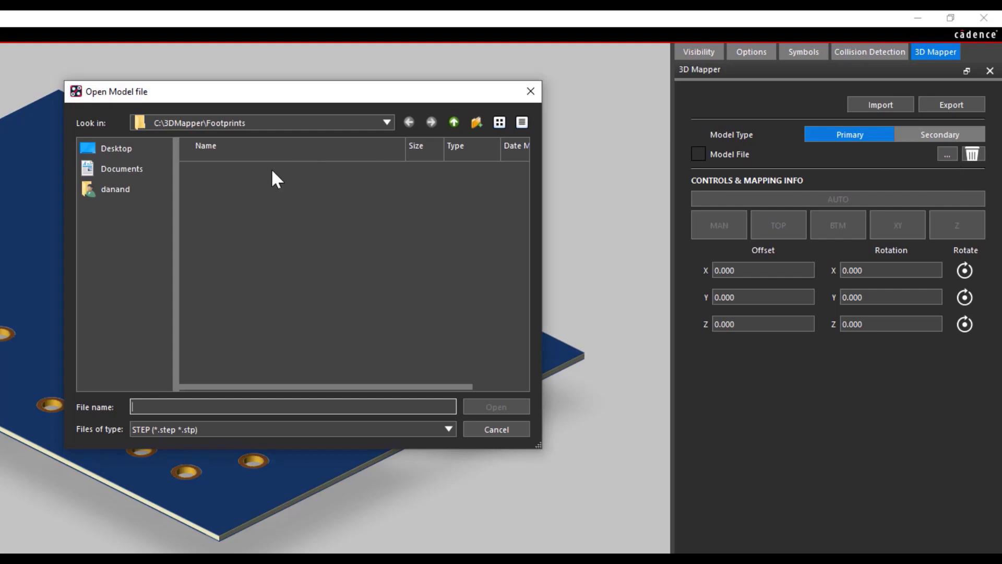
left_click(454, 121)
double_click(307, 220)
scroll(305, 230, "down", 2)
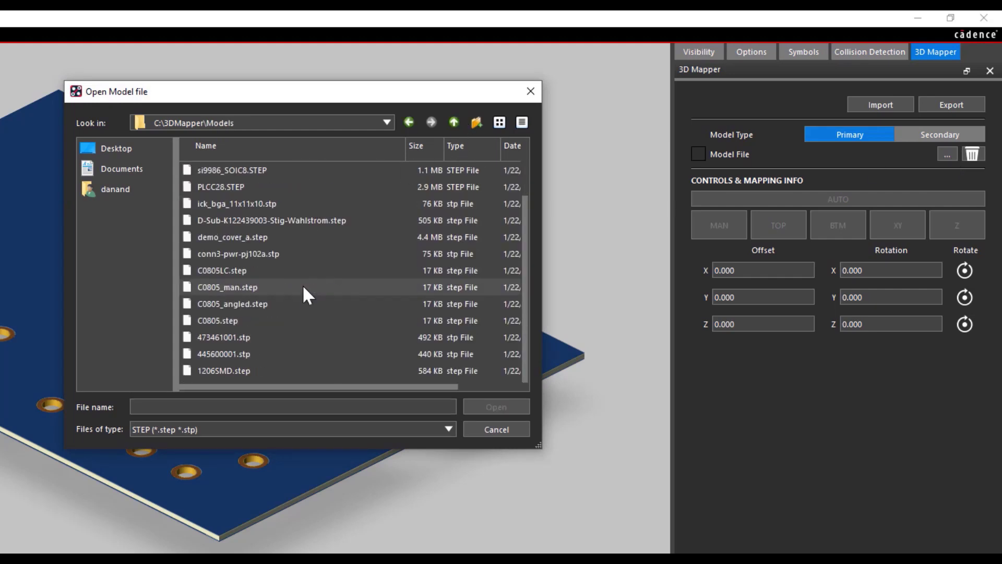
left_click(284, 354)
left_click(496, 407)
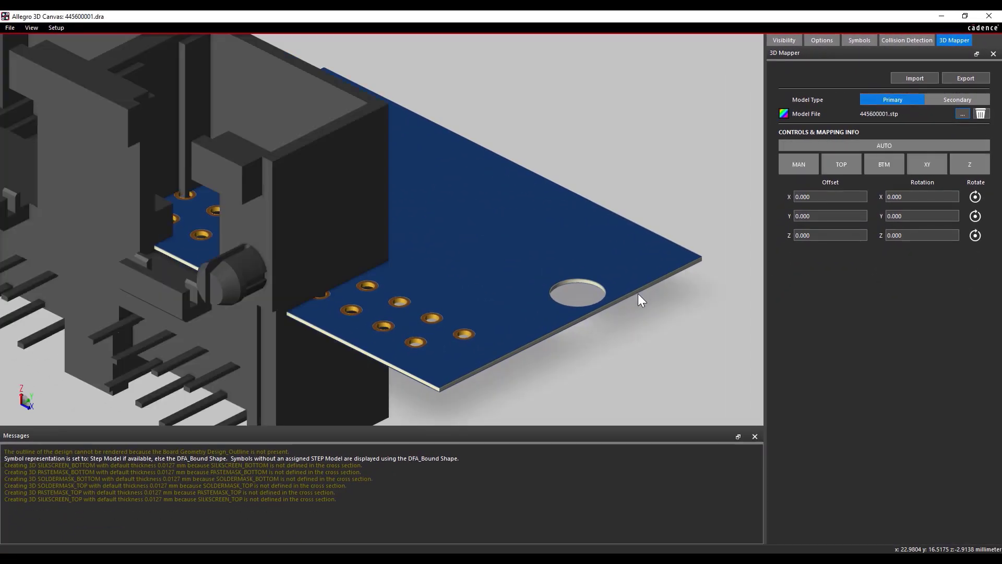
Align the connector model to the footprint with automatic mapping.
scroll(214, 267, "down", 4)
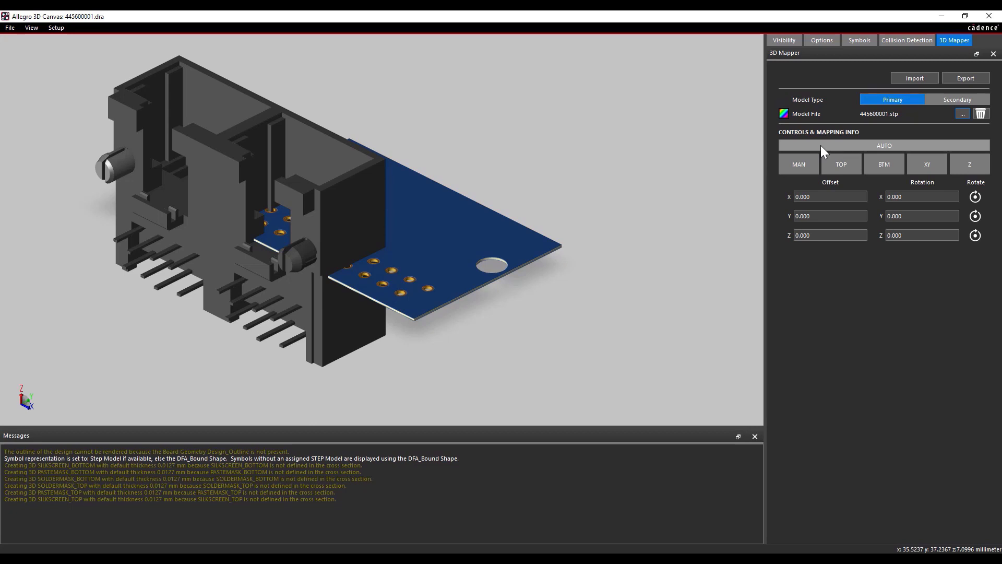
left_click(358, 206)
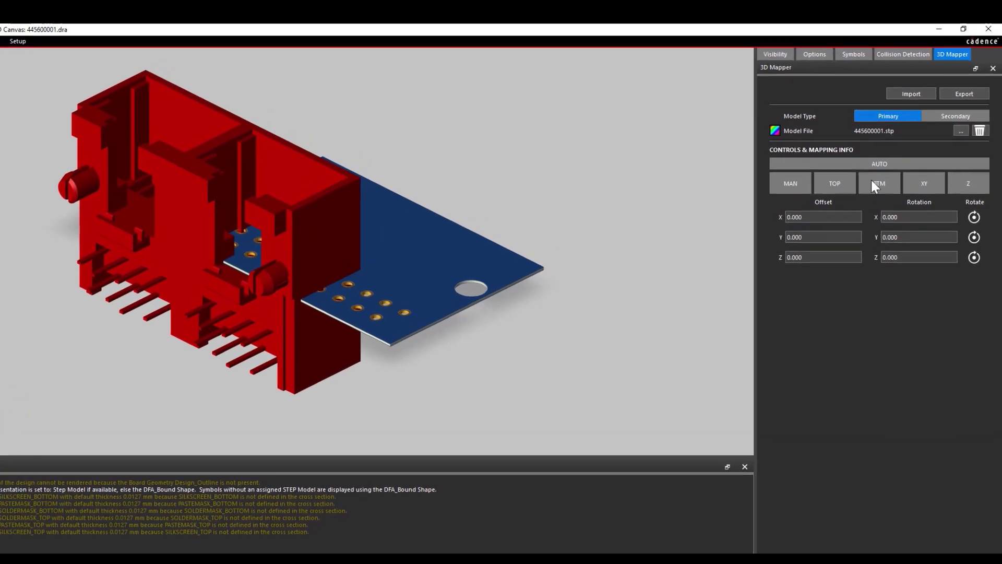
left_click(874, 184)
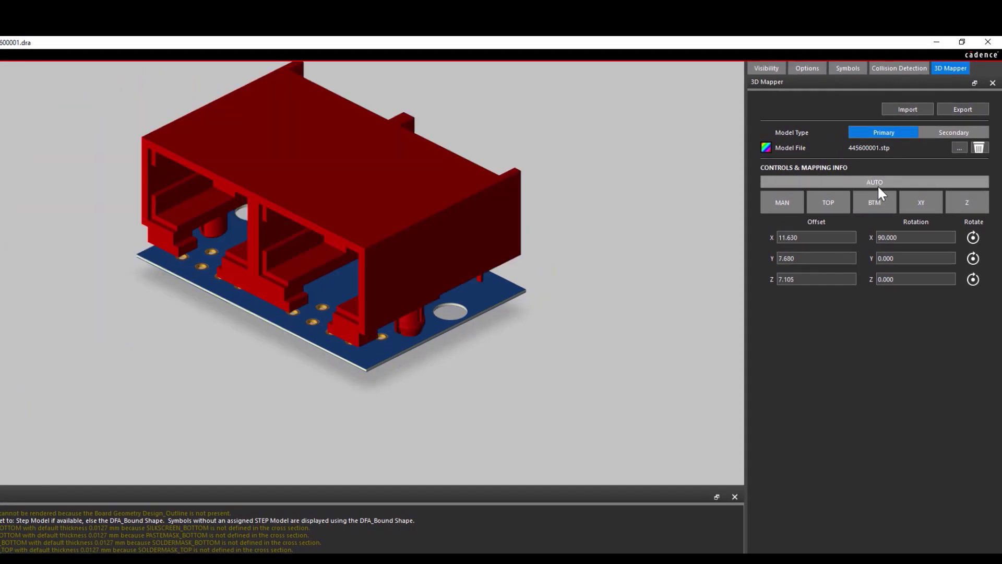
left_click(650, 283)
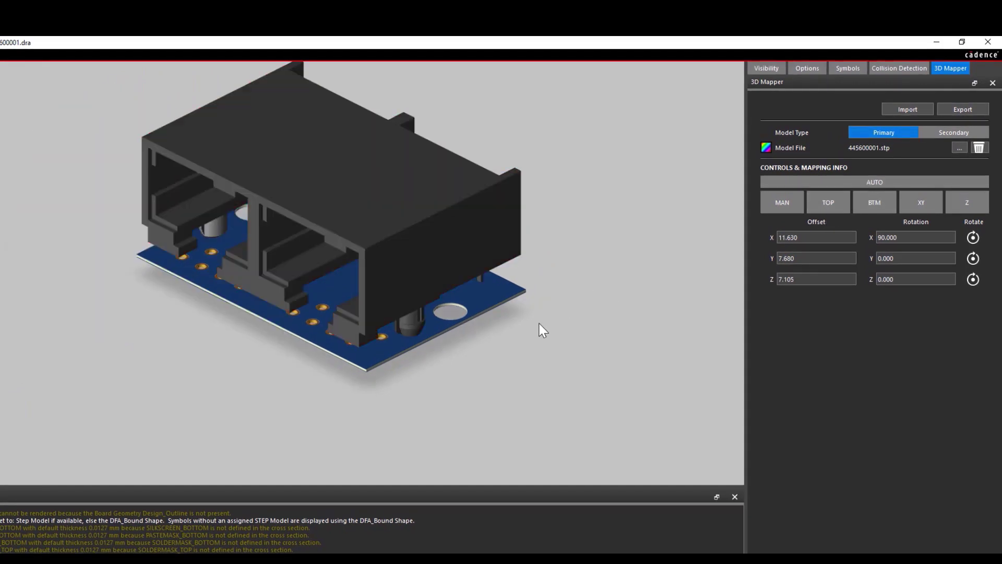
Switch to manual mapping and raise the connector model along the vertical axis, clear of the board.
mouse_move(514, 314)
left_mouse_down()
mouse_move(469, 312)
mouse_move(501, 311)
mouse_move(499, 301)
left_mouse_up()
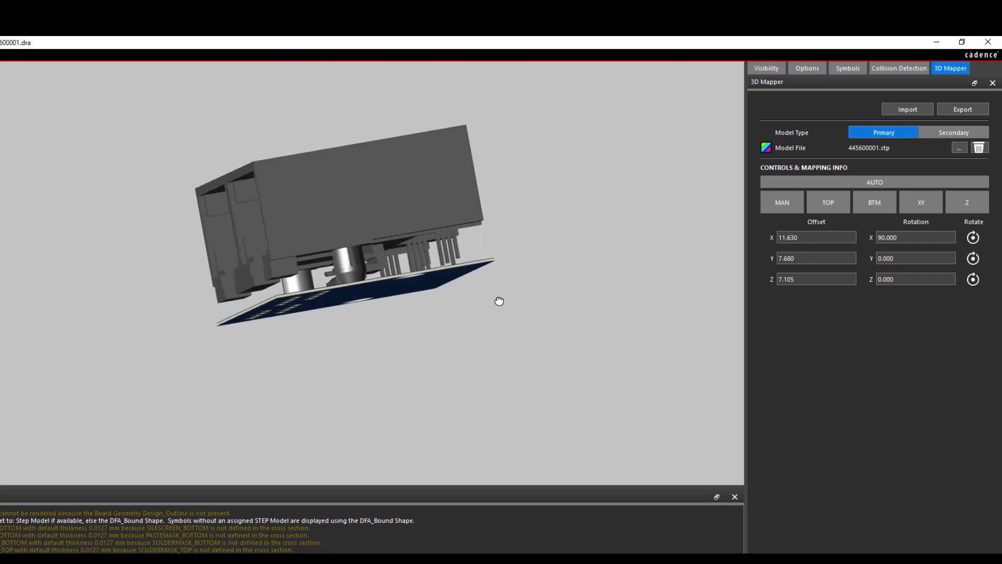
left_click(779, 200)
left_click_drag(557, 243, 511, 237)
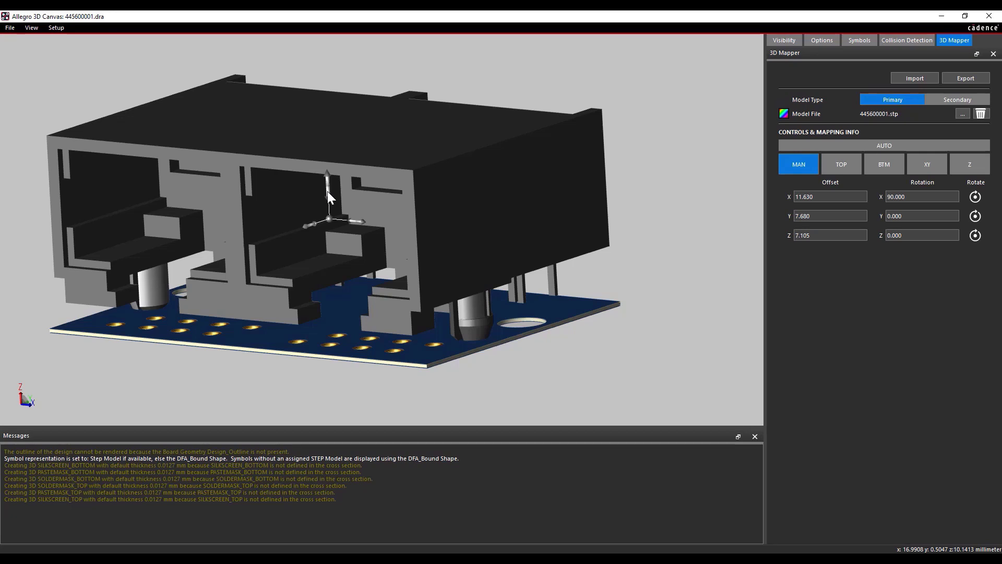
mouse_move(327, 191)
left_mouse_down()
mouse_move(325, 118)
mouse_move(323, 271)
mouse_move(322, 193)
left_mouse_up()
left_click_drag(372, 233, 331, 193)
scroll(393, 186, "down", 2)
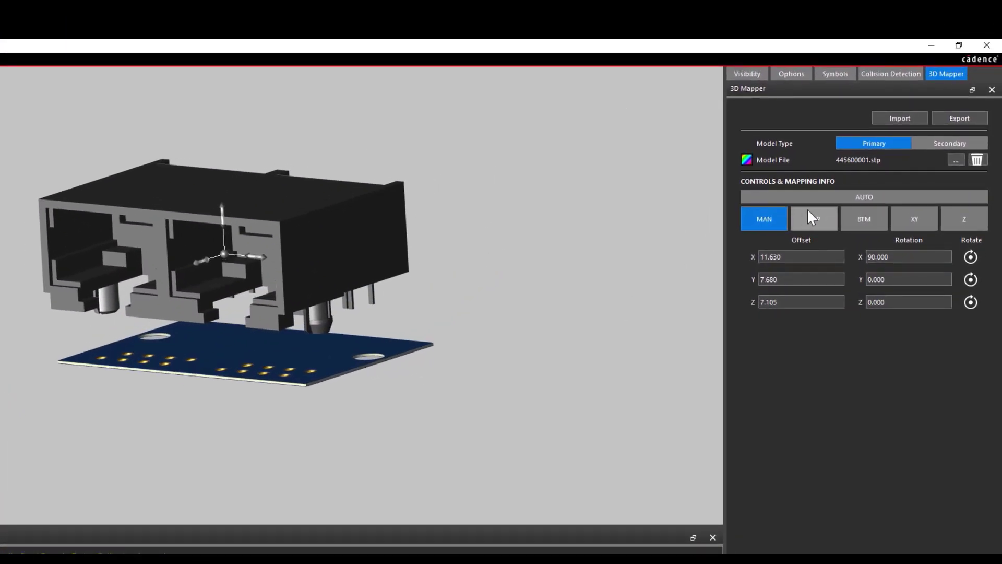
Realign the connector model with automatic mapping, and raise it manually along the vertical axis until it clears the board.
left_click(819, 199)
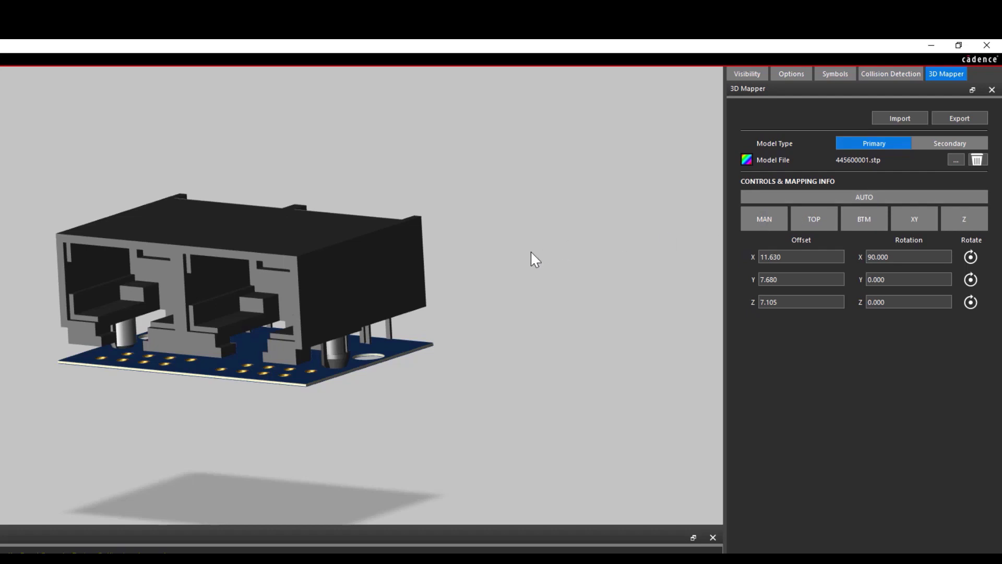
left_click(762, 218)
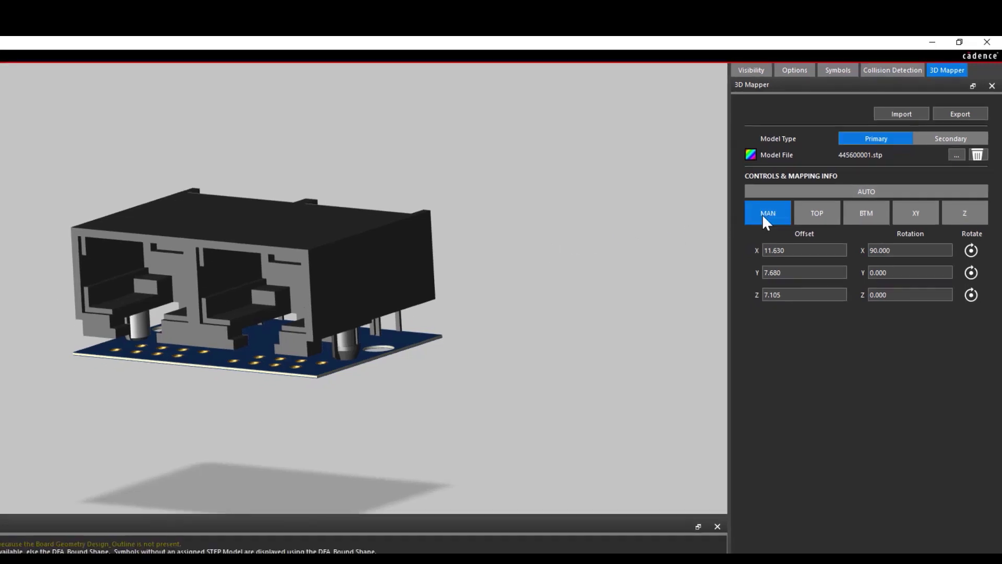
left_click_drag(349, 187, 347, 141)
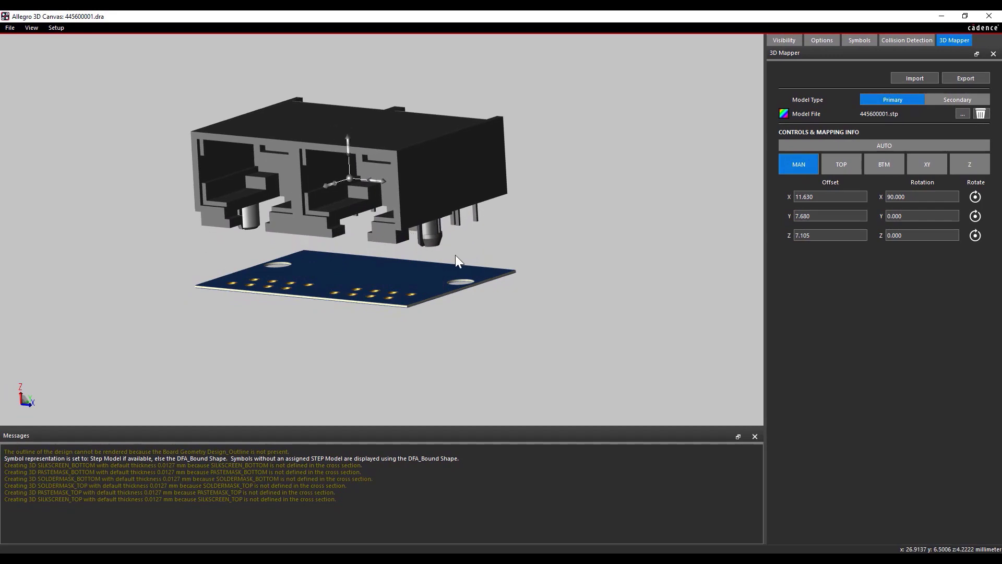
Rotate the connector model about its Z axis to -180 degrees.
mouse_move(452, 254)
middle_mouse_down()
mouse_move(441, 251)
mouse_move(452, 249)
middle_mouse_up()
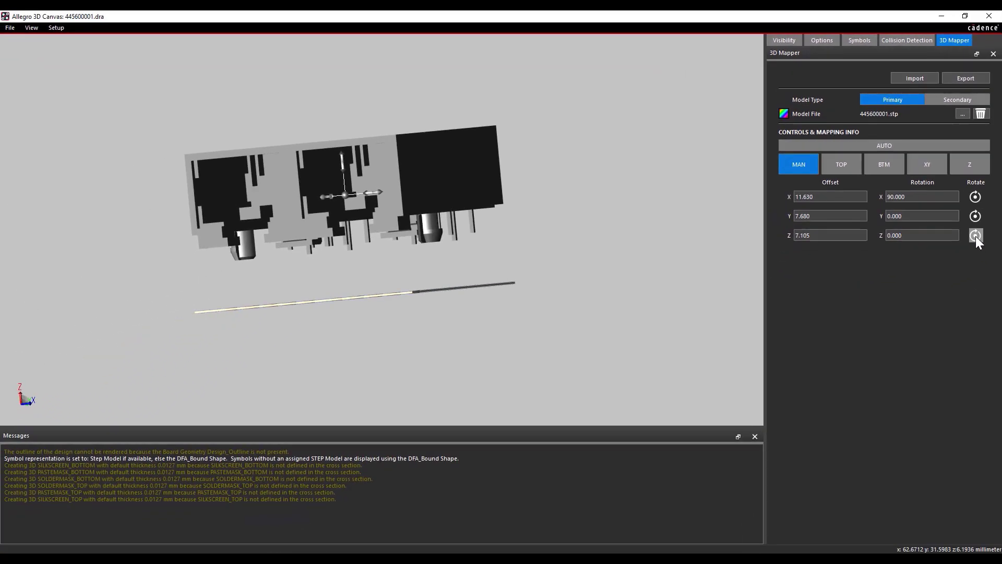
left_click(934, 341)
left_click(934, 340)
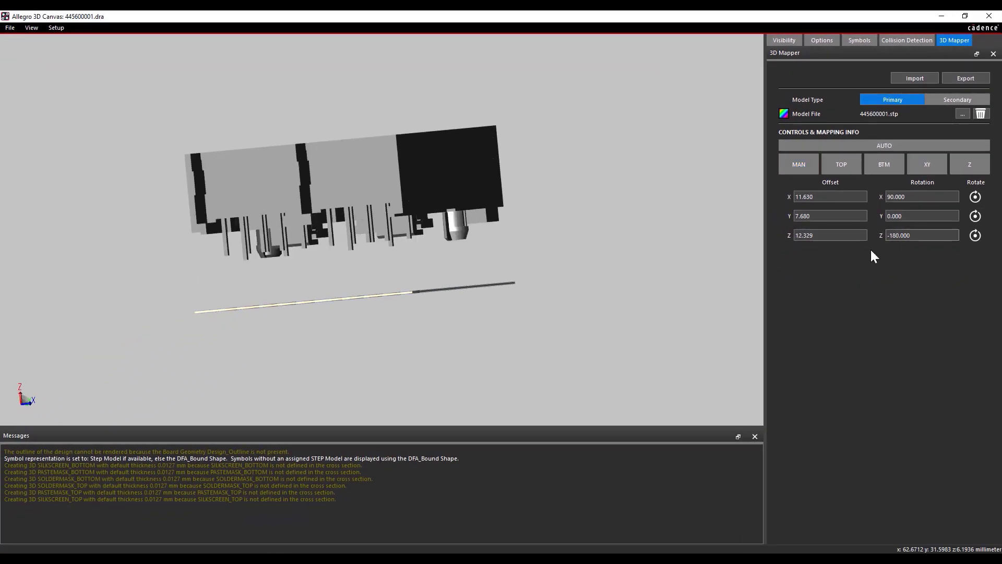
Seat the connector on the board's top side by mapping the flat contact face on its underside.
middle_click_drag(498, 266, 494, 267)
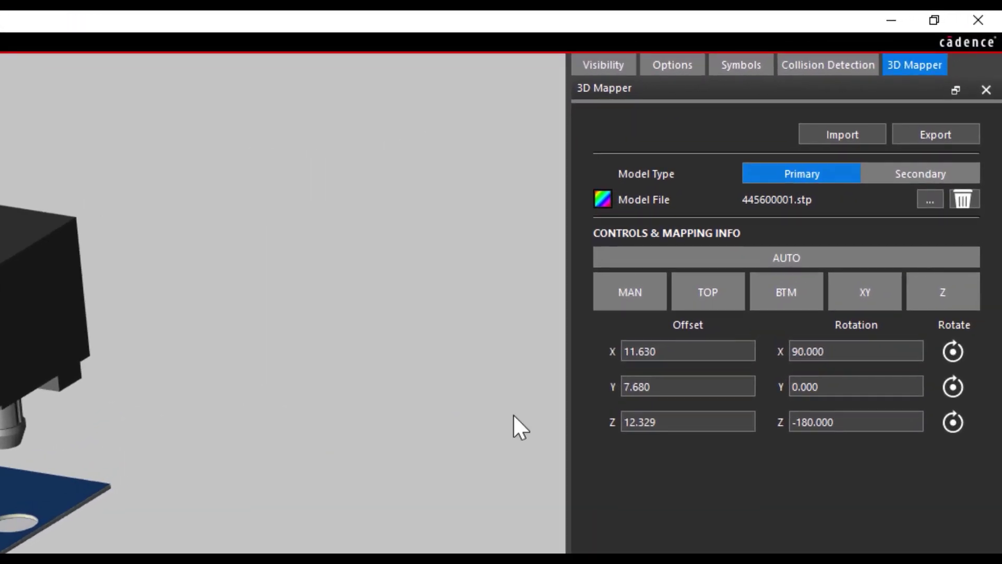
left_click(725, 305)
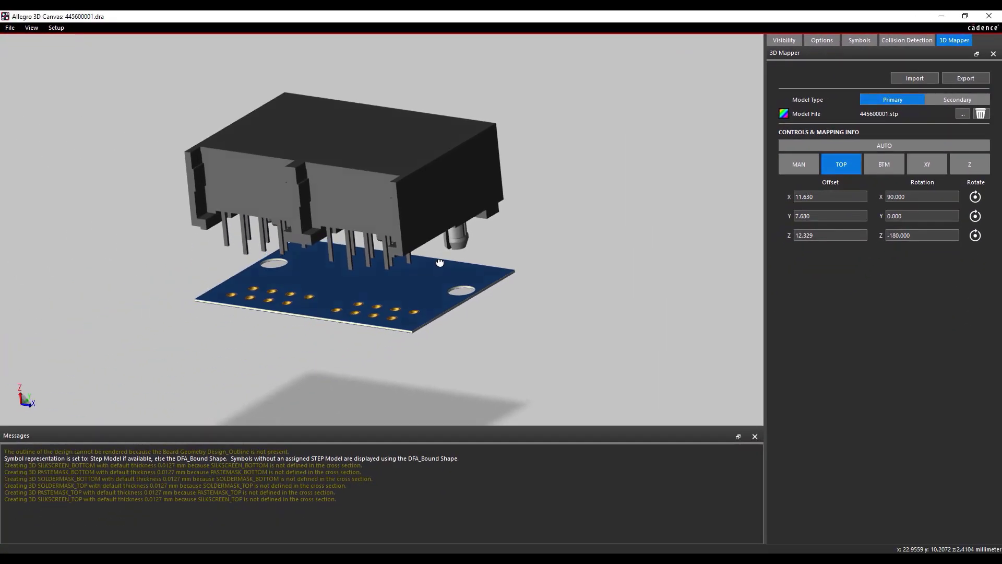
middle_click_drag(440, 263, 441, 245)
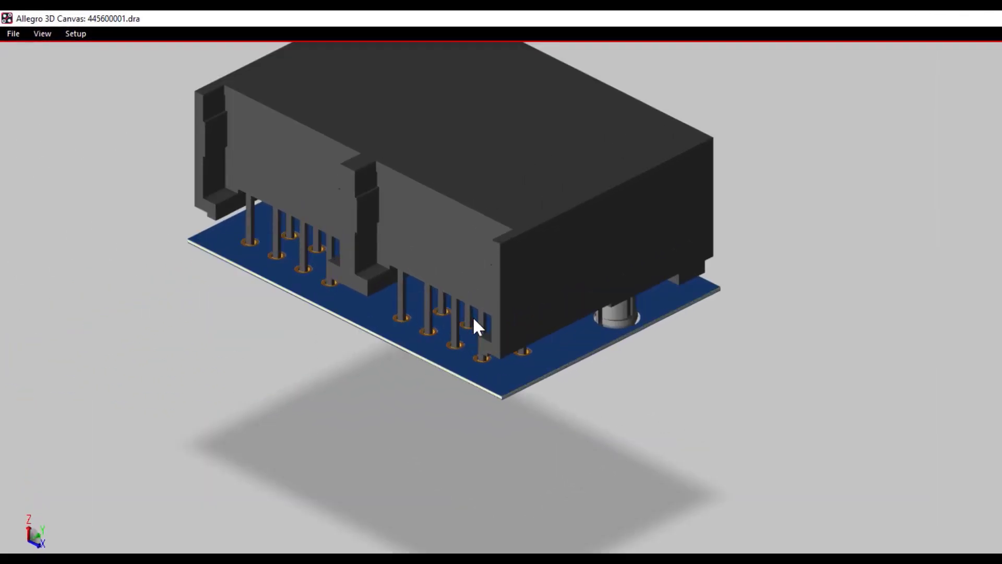
scroll(471, 316, "up", 1)
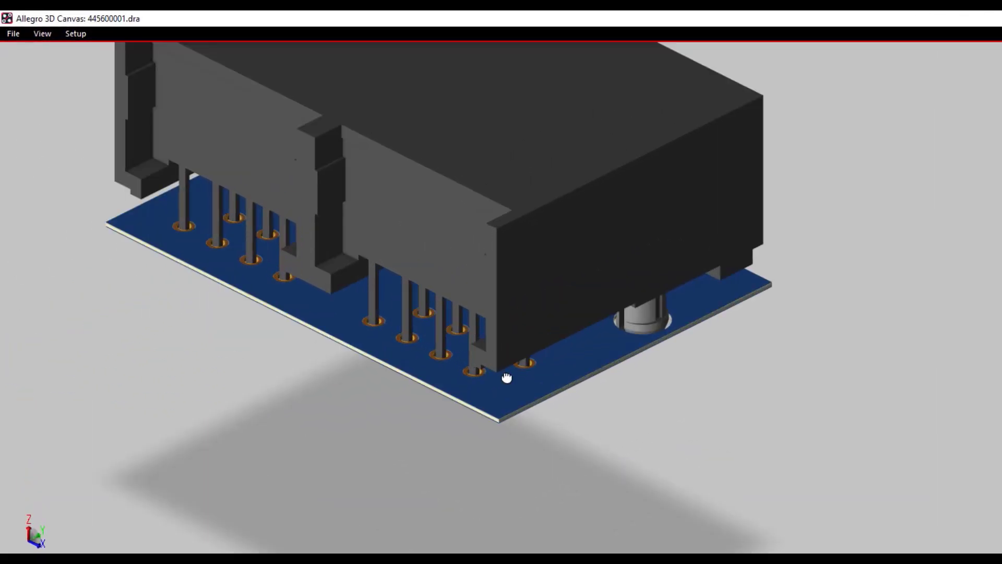
middle_click_drag(506, 377, 543, 454)
scroll(518, 446, "down", 1)
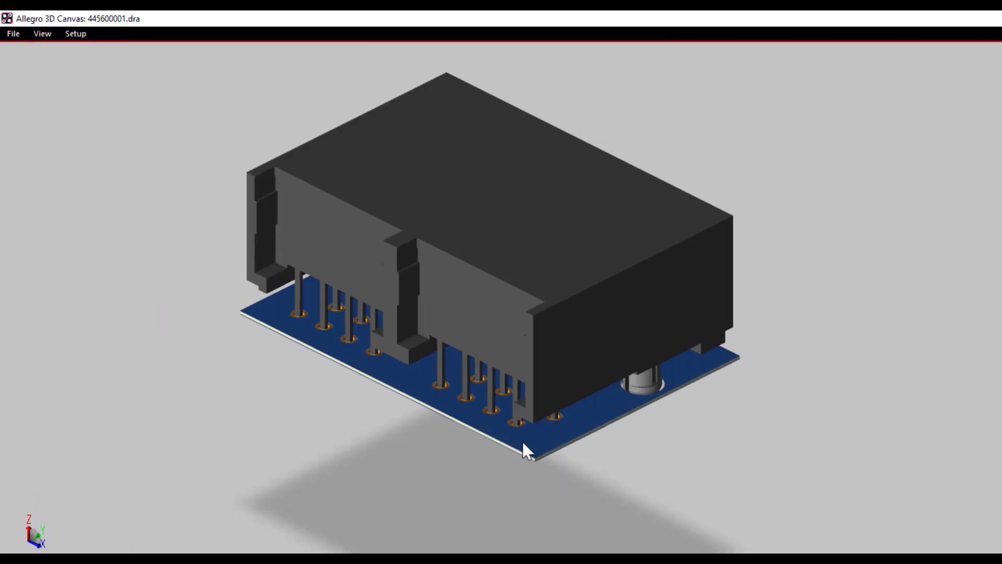
key("f")
key("f")
left_click_drag(658, 353, 572, 384)
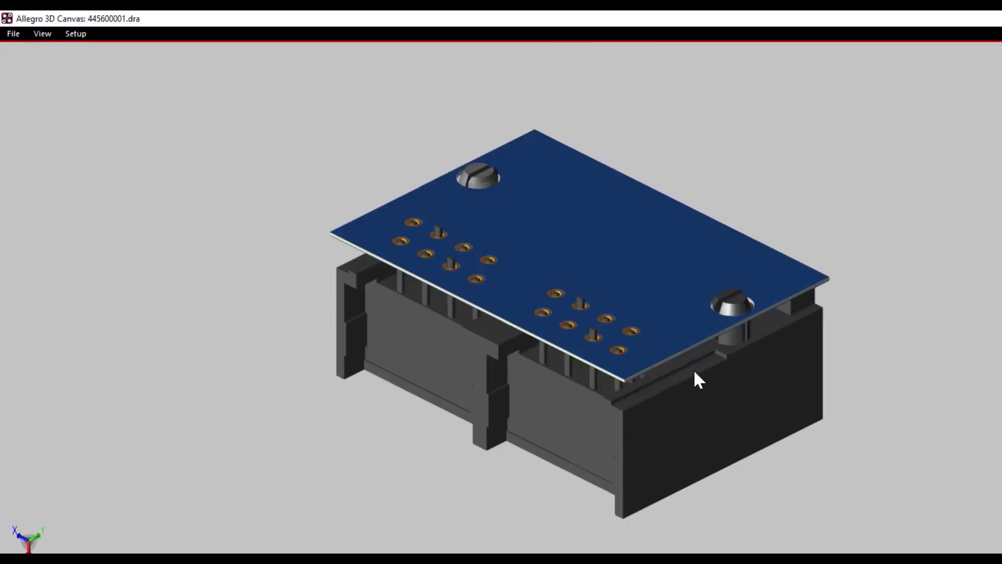
key("b")
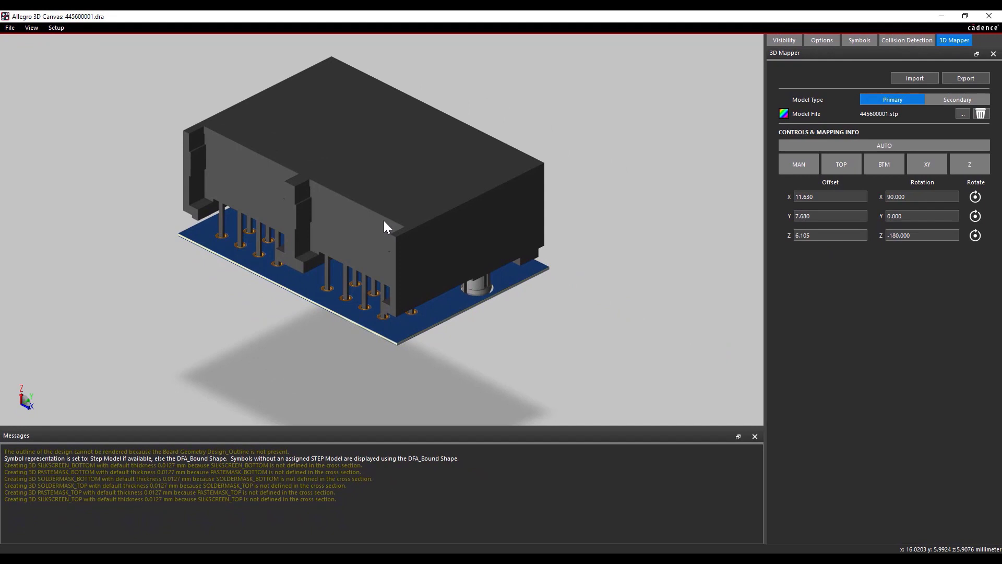
Raise the connector manually and map its flat underside contact face to the board's bottom side.
left_click(803, 165)
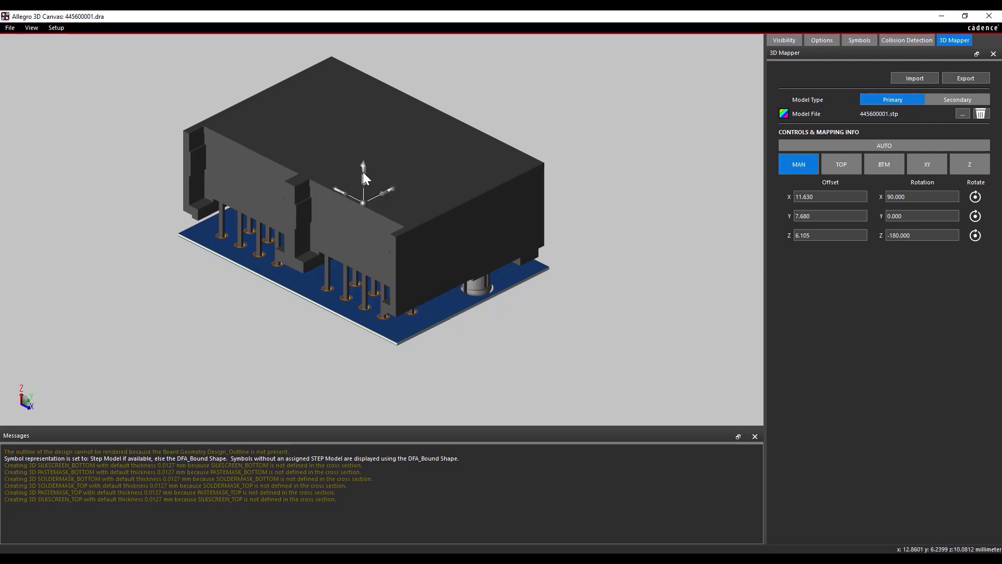
left_click_drag(362, 171, 363, 120)
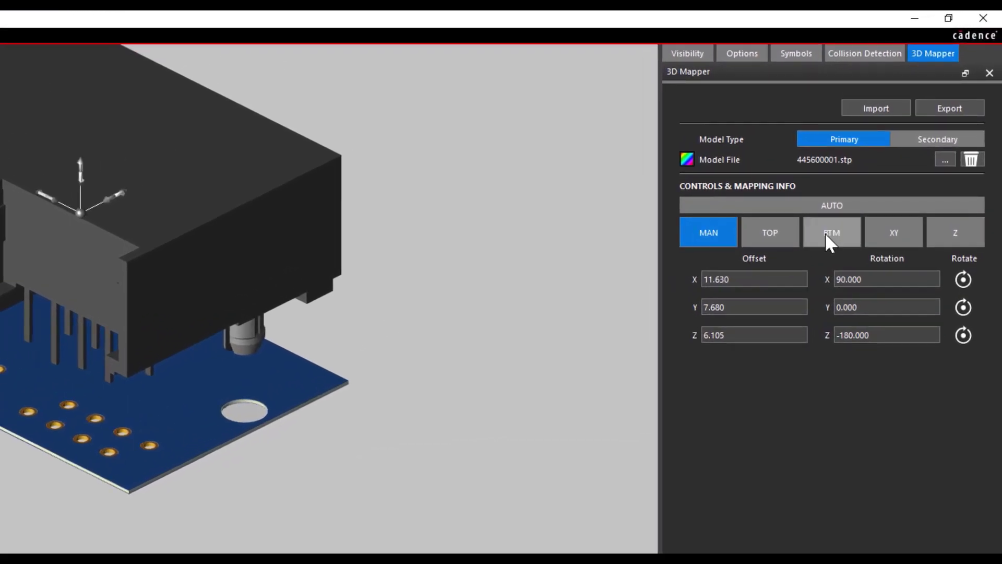
left_click(831, 233)
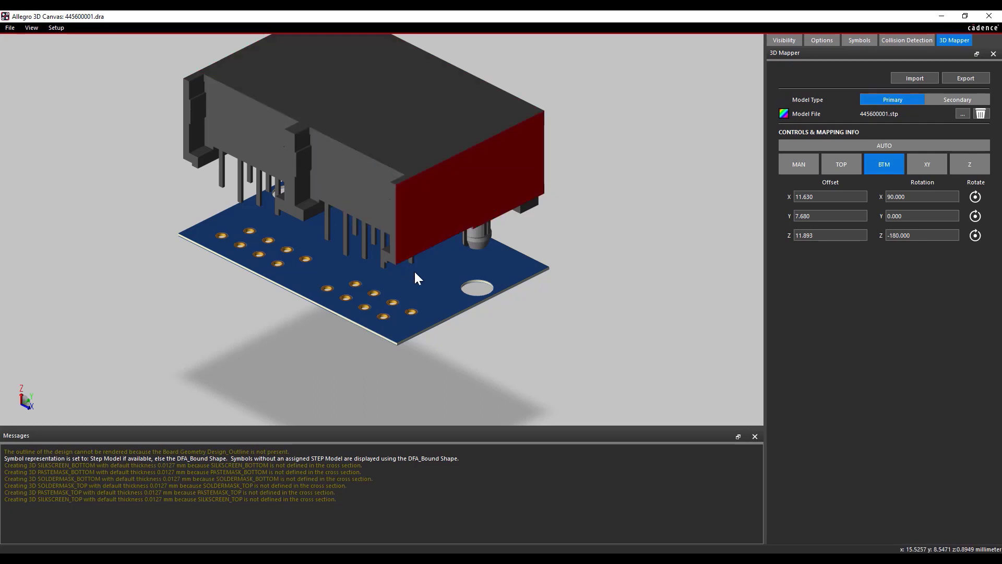
middle_click_drag(414, 272, 398, 198, "shift")
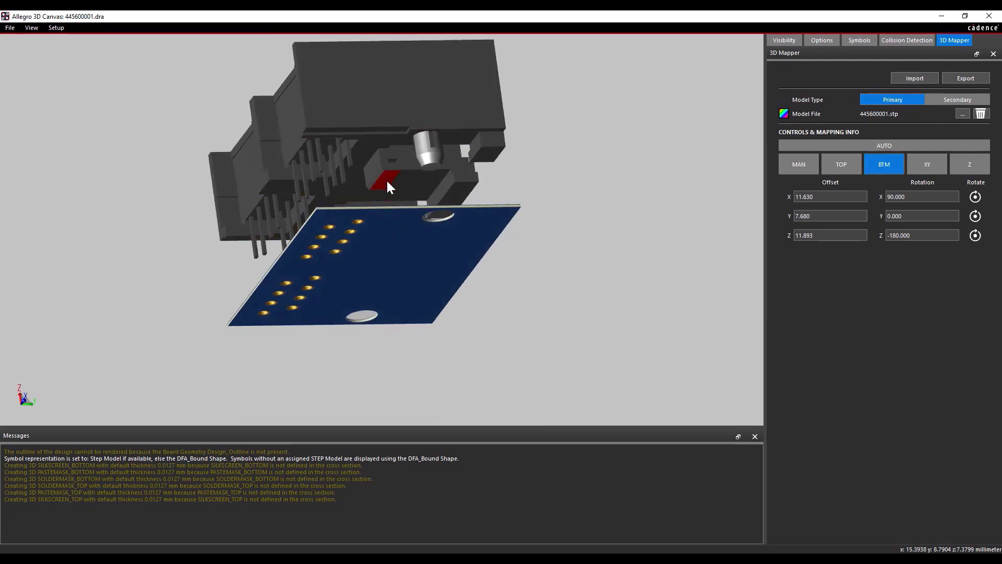
left_click(387, 183)
mouse_move(390, 243)
middle_mouse_down()
mouse_move(388, 260)
mouse_move(405, 265)
mouse_move(359, 273)
mouse_move(440, 275)
mouse_move(454, 264)
mouse_move(395, 255)
middle_mouse_up()
key("Home")
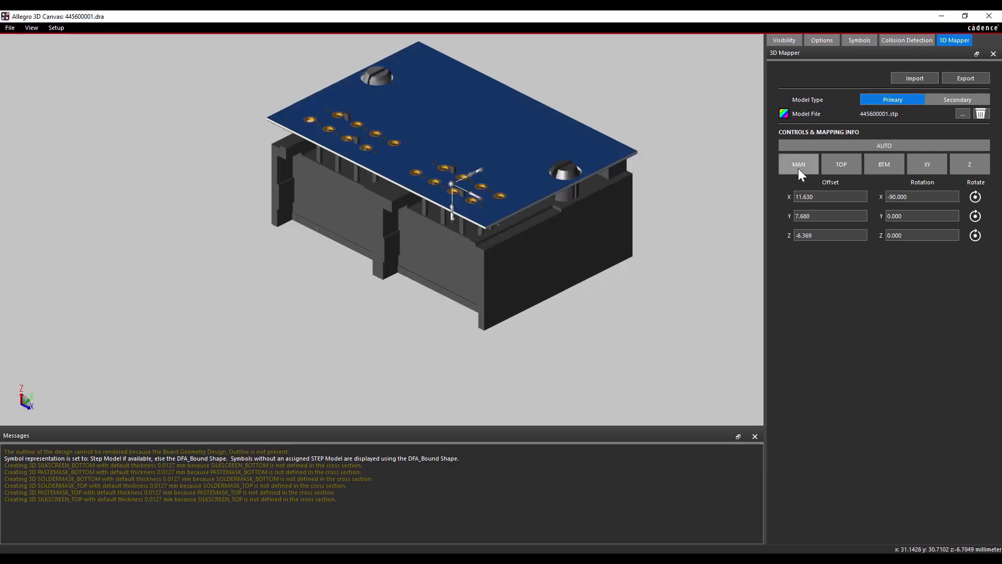
Lower the bottom-mounted connector manually along the vertical axis until it hangs clear below the board.
left_click(798, 169)
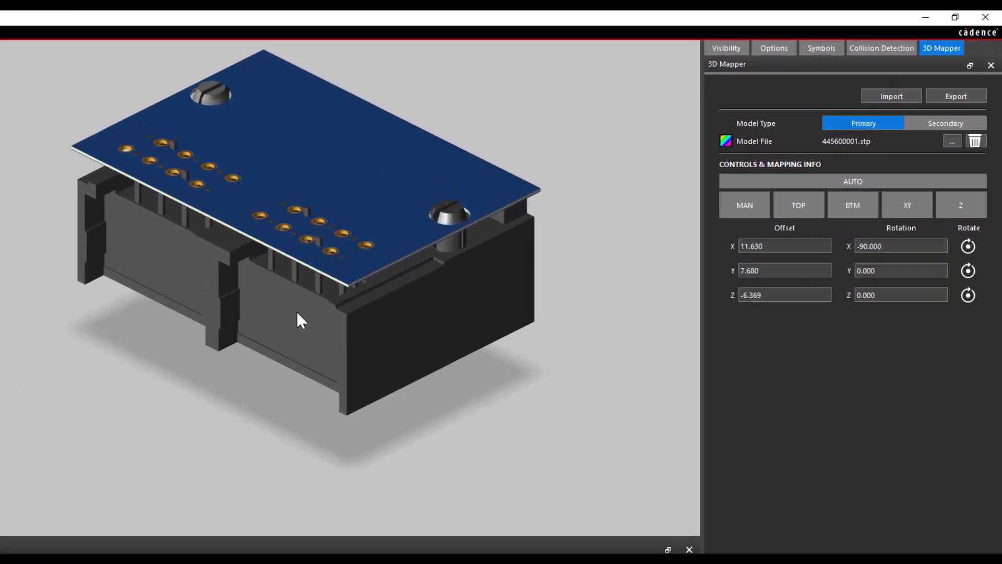
left_click(443, 248)
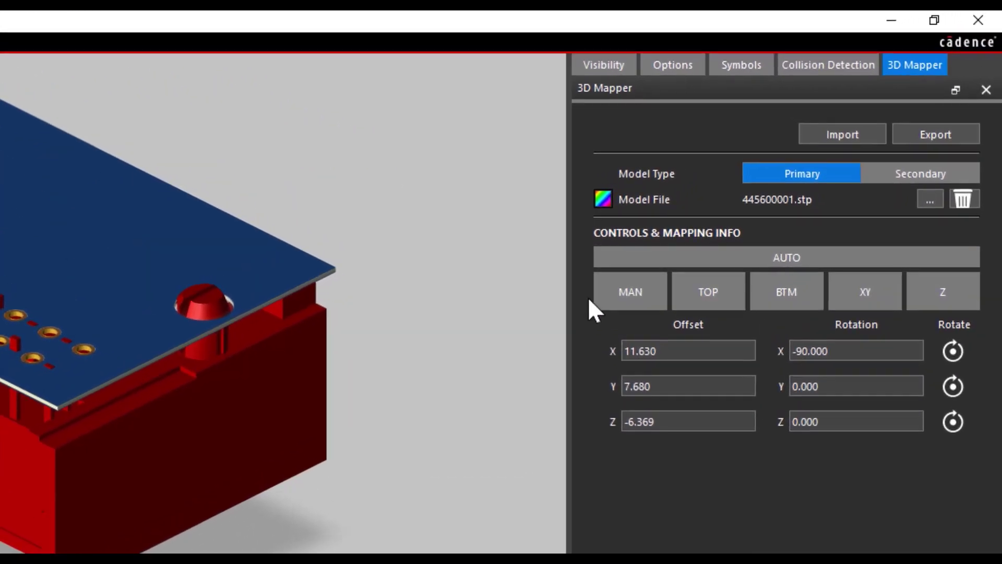
left_click(630, 294)
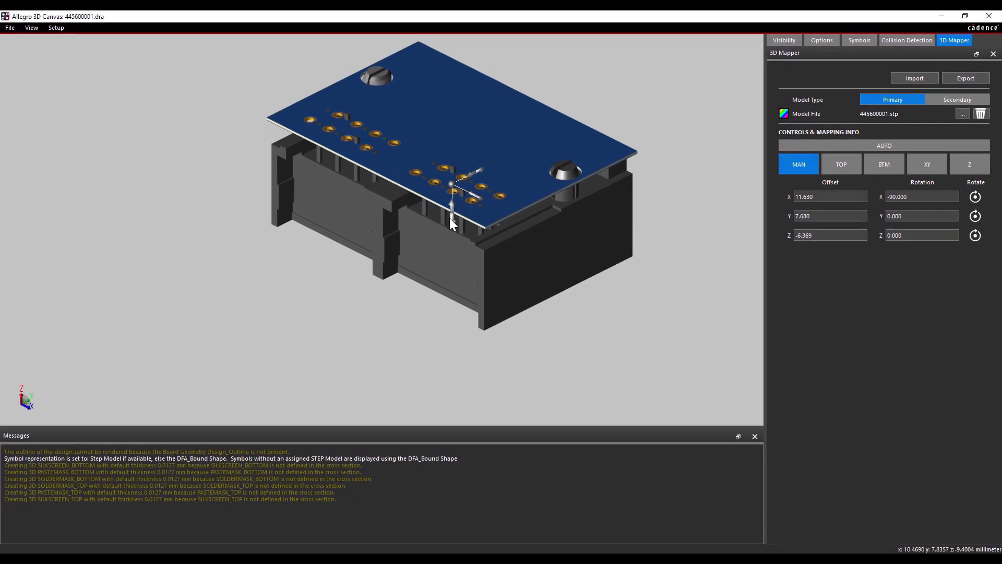
left_click_drag(450, 220, 447, 308)
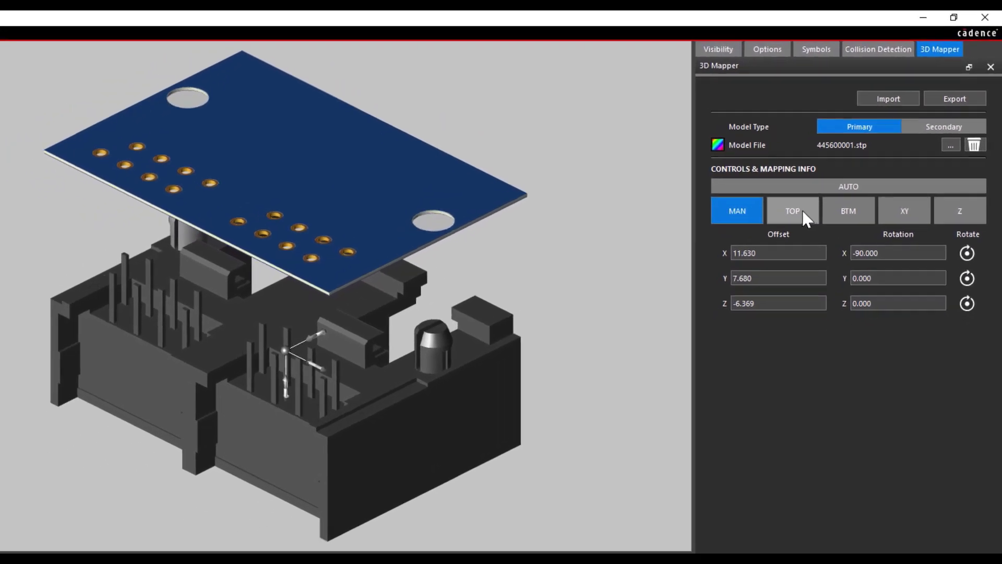
Map the connector back to the board's top side using its exposed flat contact face.
left_click(793, 211)
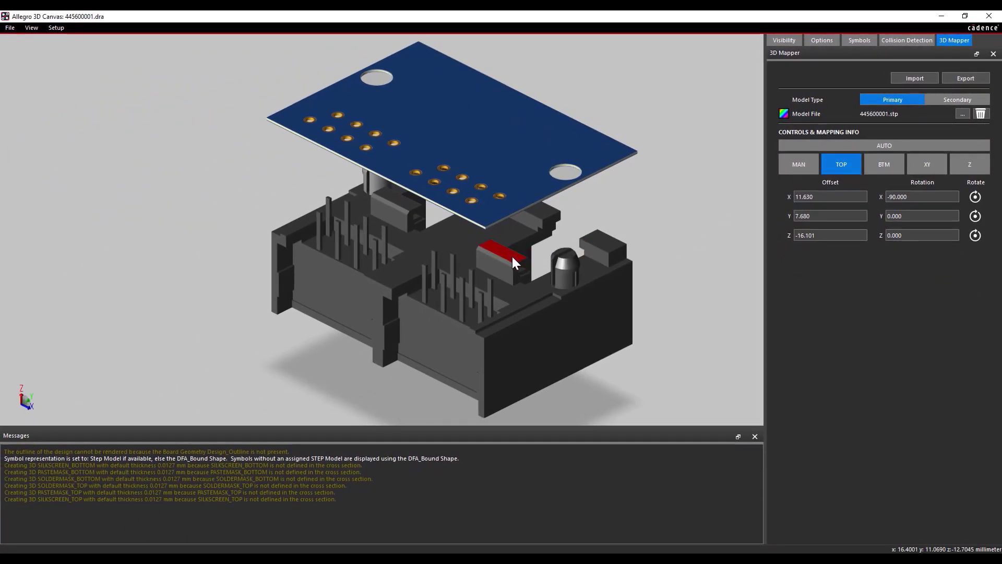
left_click(512, 257)
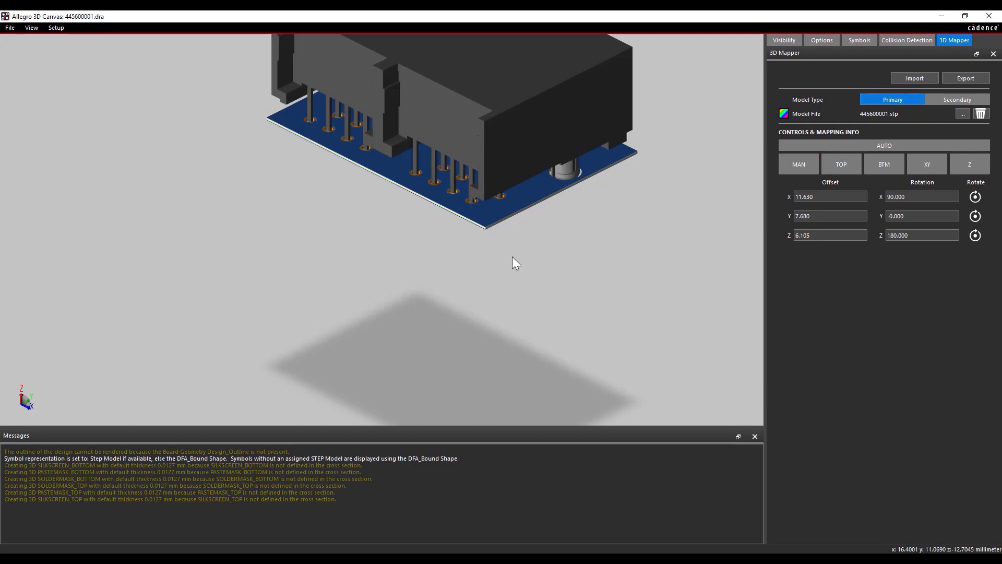
left_click_drag(512, 248, 507, 234)
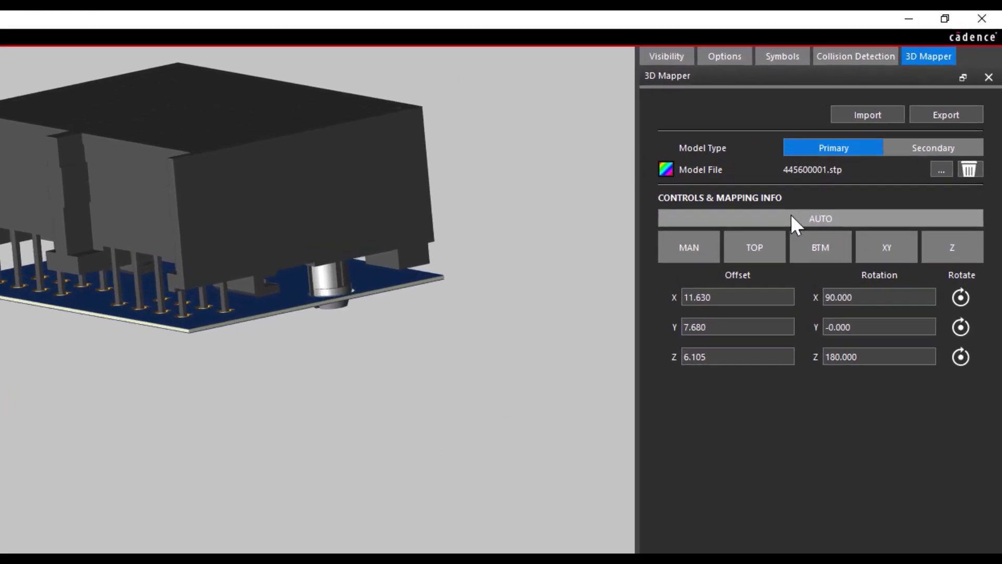
Realign the connector model to the footprint with automatic mapping.
left_click(791, 215)
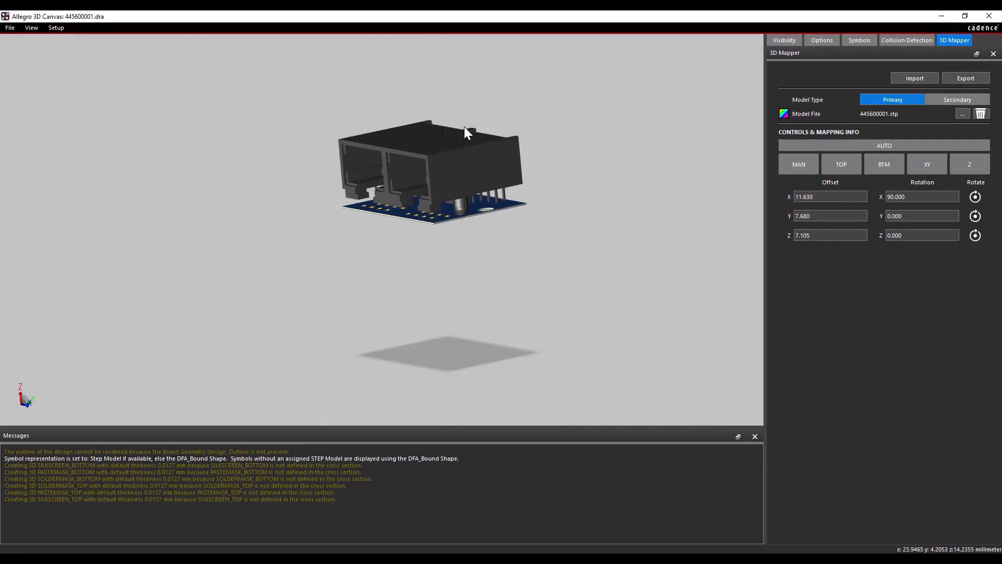
middle_click_drag(465, 161, 434, 243)
scroll(434, 209, "up", 2)
middle_click_drag(424, 293, 423, 265)
scroll(422, 266, "up", 3)
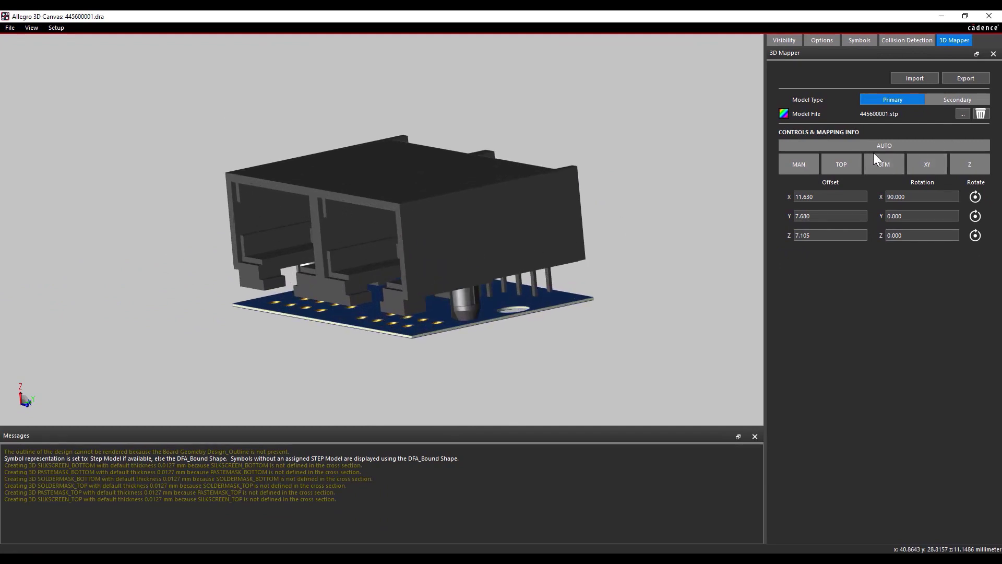
Raise the connector manually along the vertical axis, leaving a wide gap between its pins and the board.
left_click(799, 164)
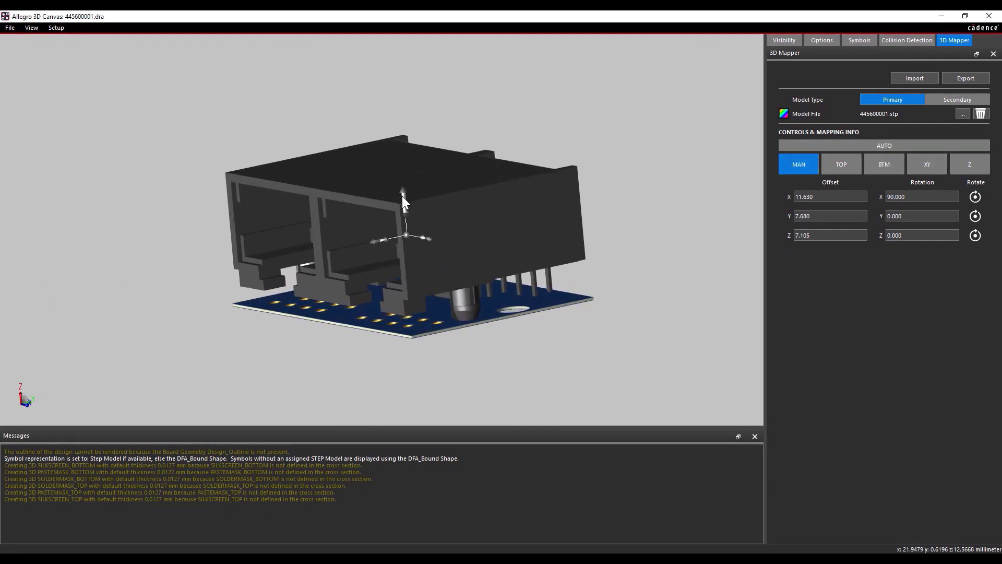
left_click_drag(402, 197, 398, 144)
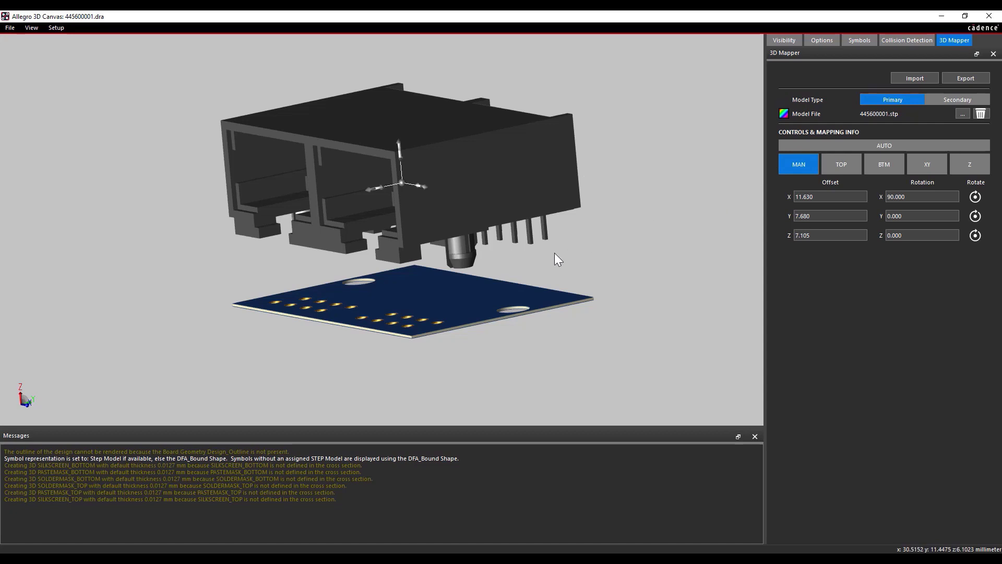
mouse_move(554, 253)
middle_mouse_down()
mouse_move(539, 179)
mouse_move(534, 240)
mouse_move(562, 259)
middle_mouse_up()
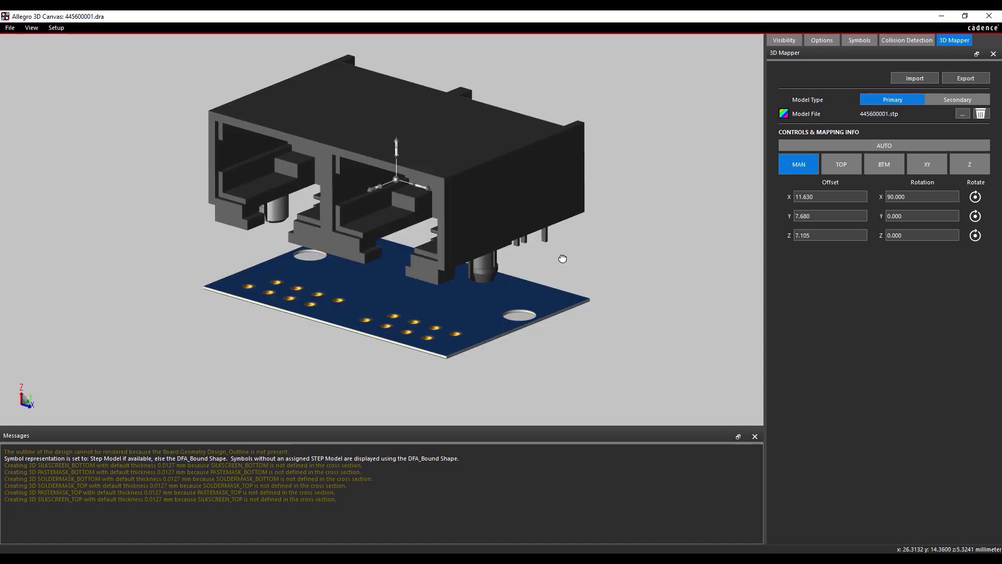
left_click_drag(397, 145, 397, 121)
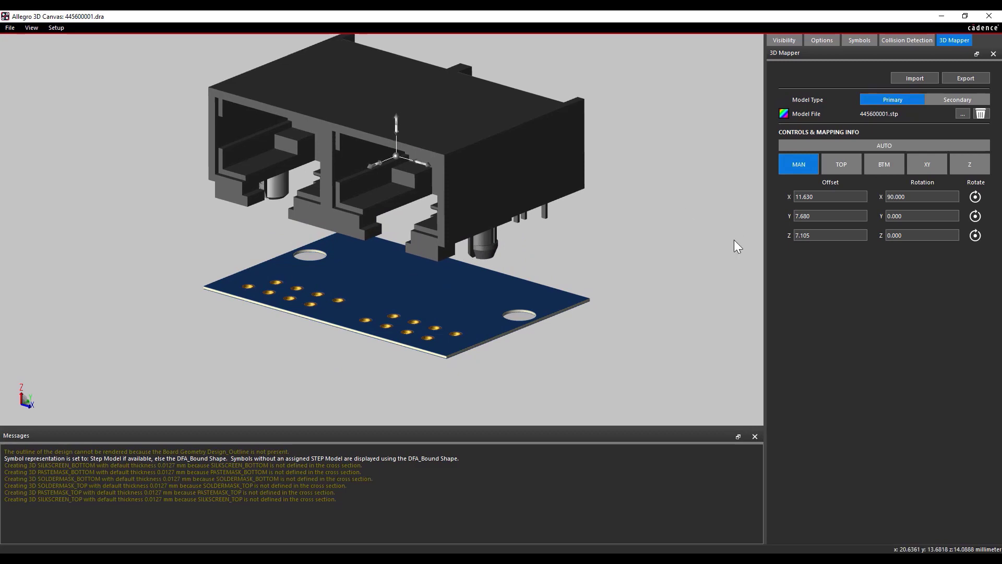
middle_click_drag(735, 242, 699, 225)
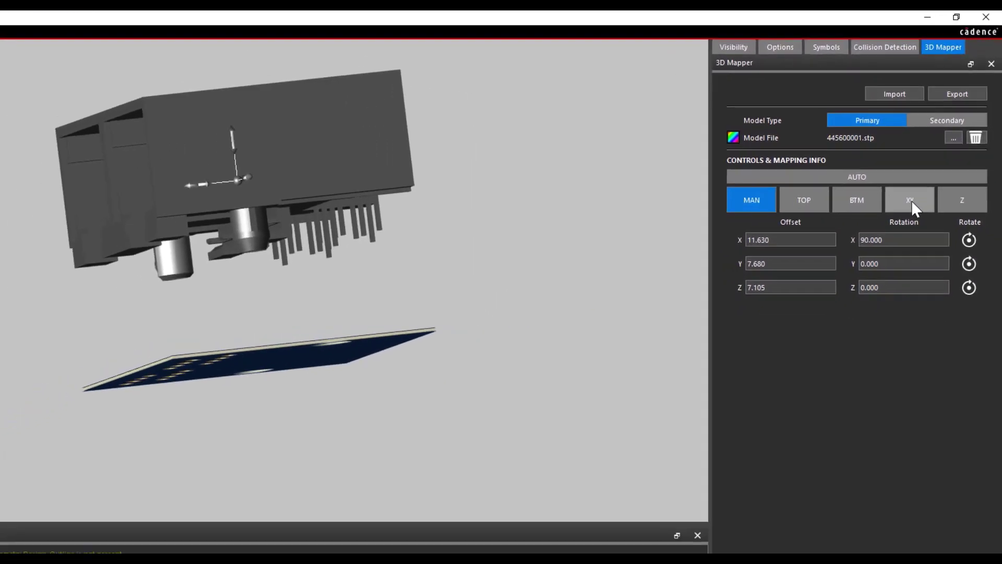
Align the connector in XY by matching two of its pin tips with the corresponding holes in the board.
left_click(901, 217)
middle_click_drag(493, 224, 465, 241)
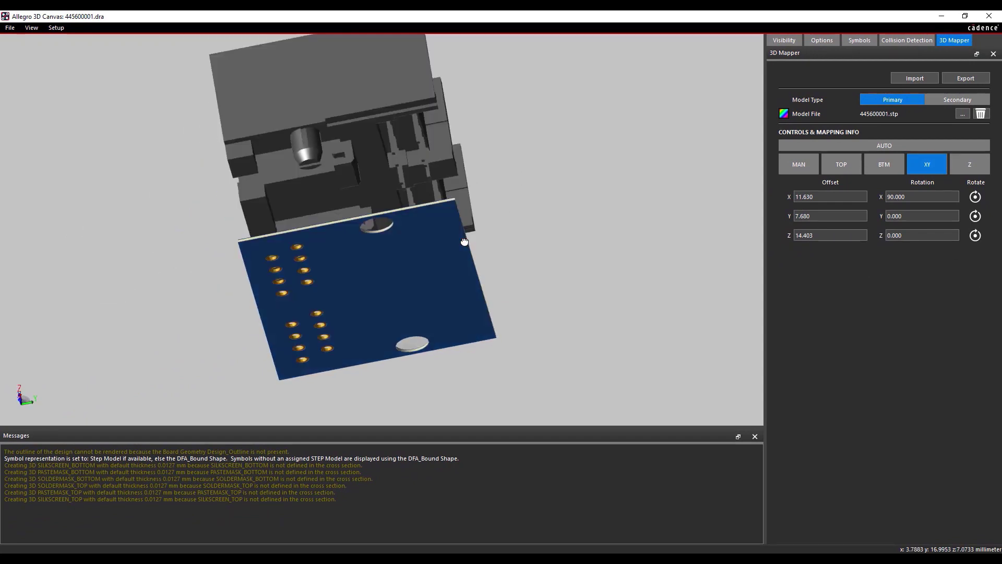
scroll(436, 147, "up", 3)
scroll(412, 148, "up", 3)
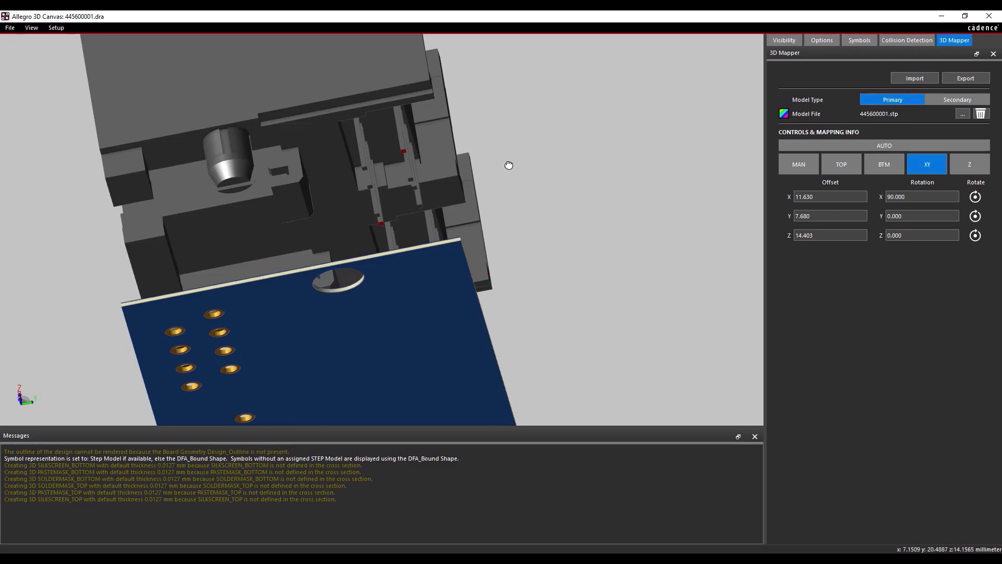
middle_click_drag(510, 163, 536, 146)
scroll(537, 146, "down", 5)
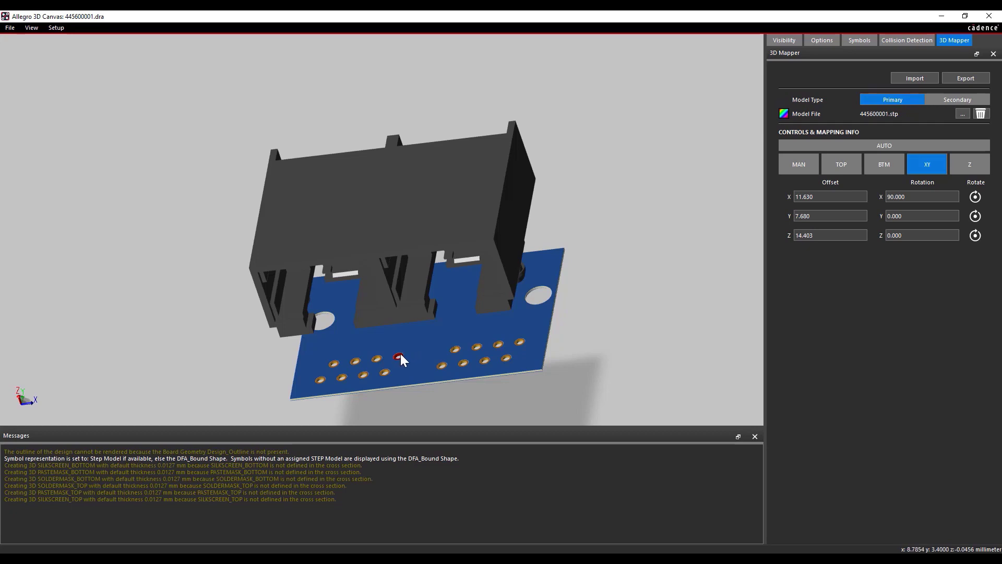
left_click(320, 380)
right_click(399, 352)
left_click(420, 356)
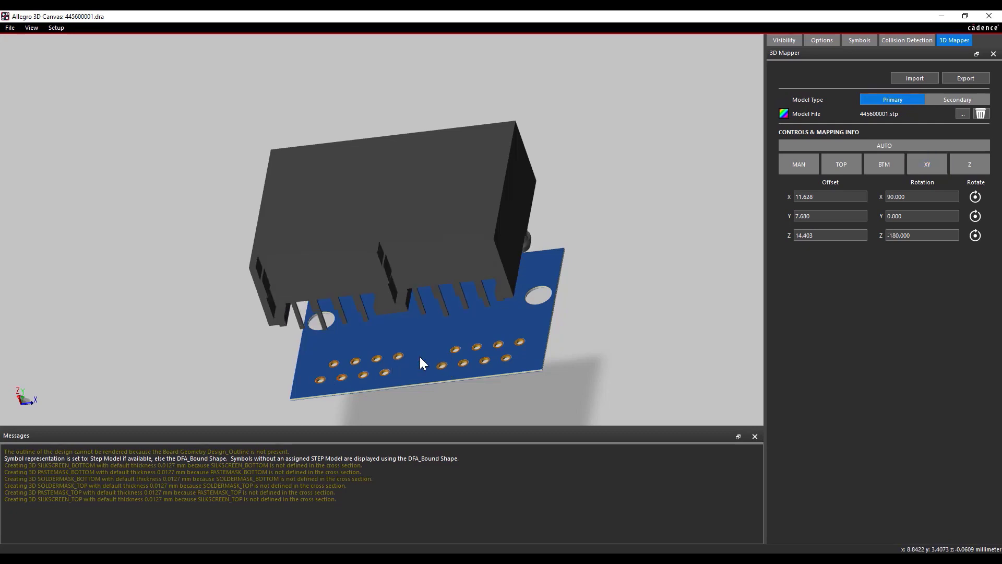
Align the connector in Z by matching the flat contact face on its underside with the board's top surface.
middle_click_drag(524, 333, 505, 303)
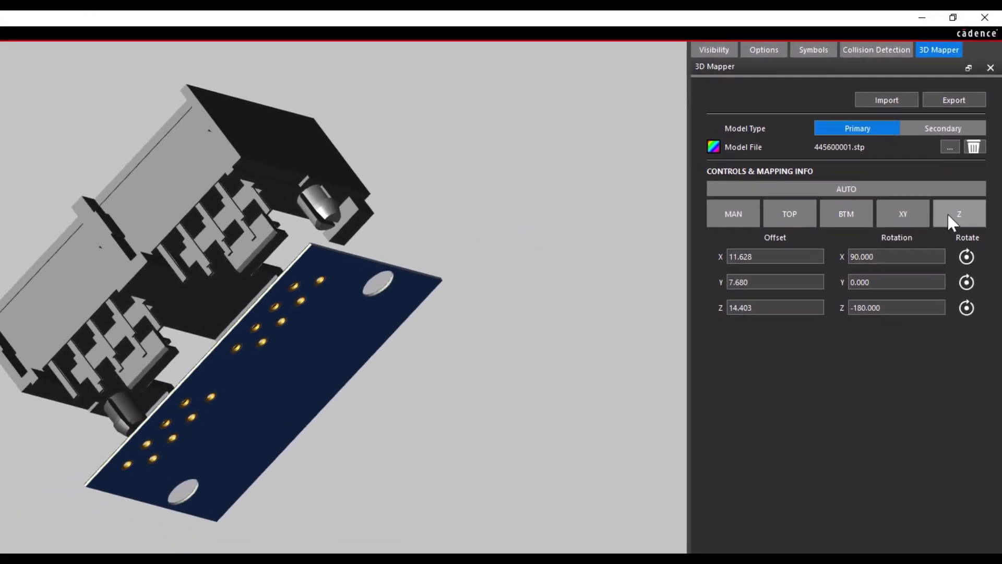
left_click(948, 218)
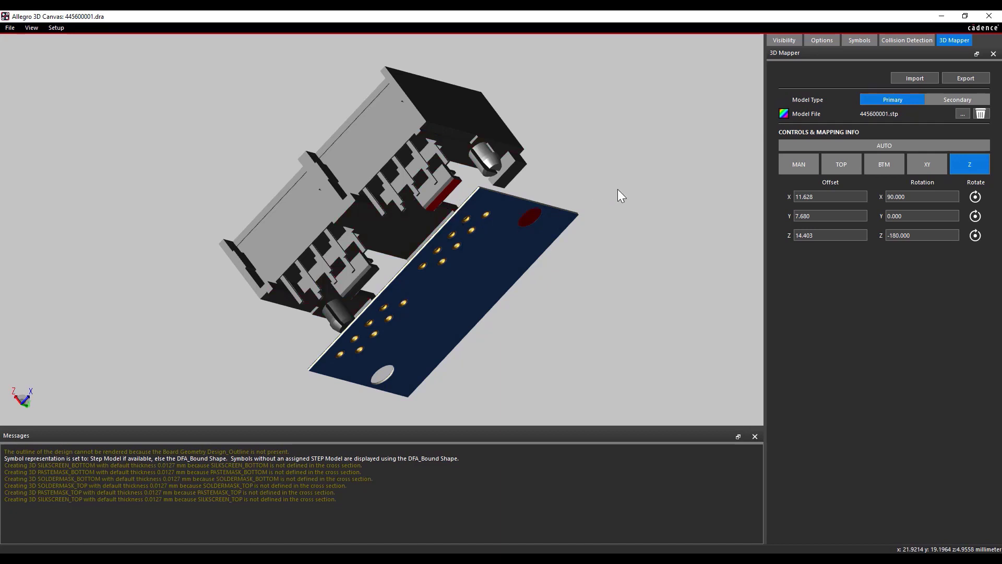
middle_click_drag(618, 189, 630, 223)
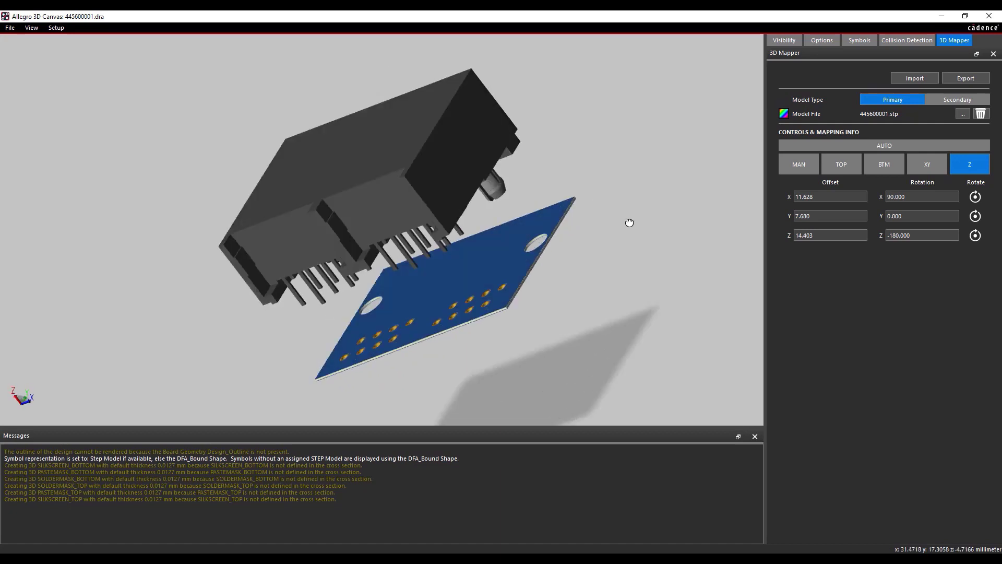
right_click(504, 291)
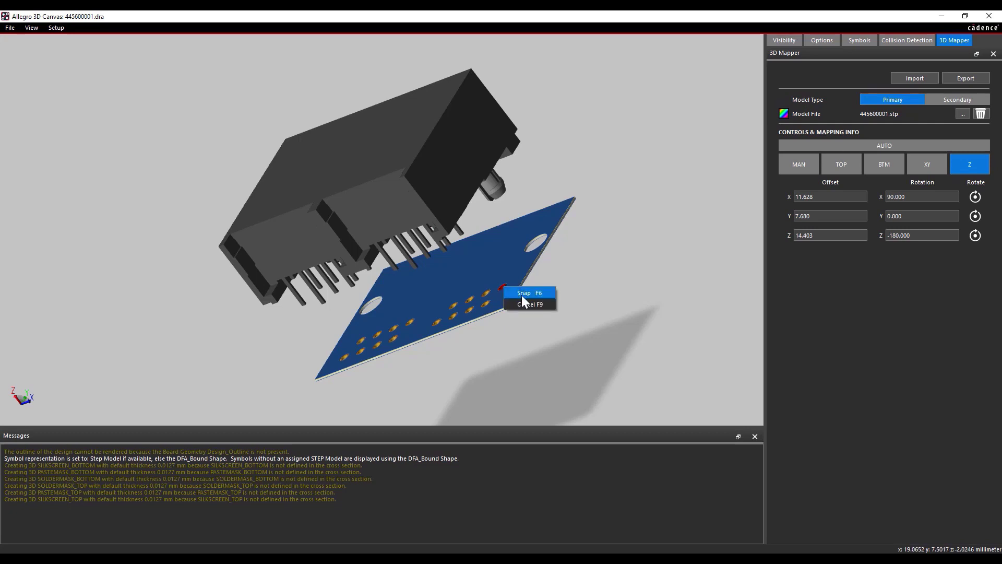
left_click(523, 293)
Examine the connector's seating on the board from several sides, including isometric and top views.
left_click_drag(485, 331, 503, 308)
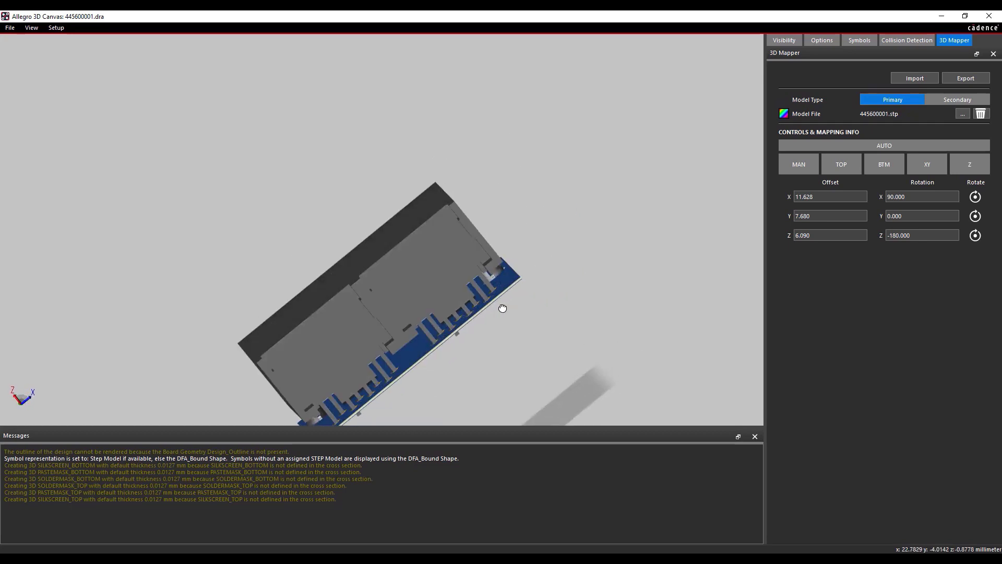
key("Home")
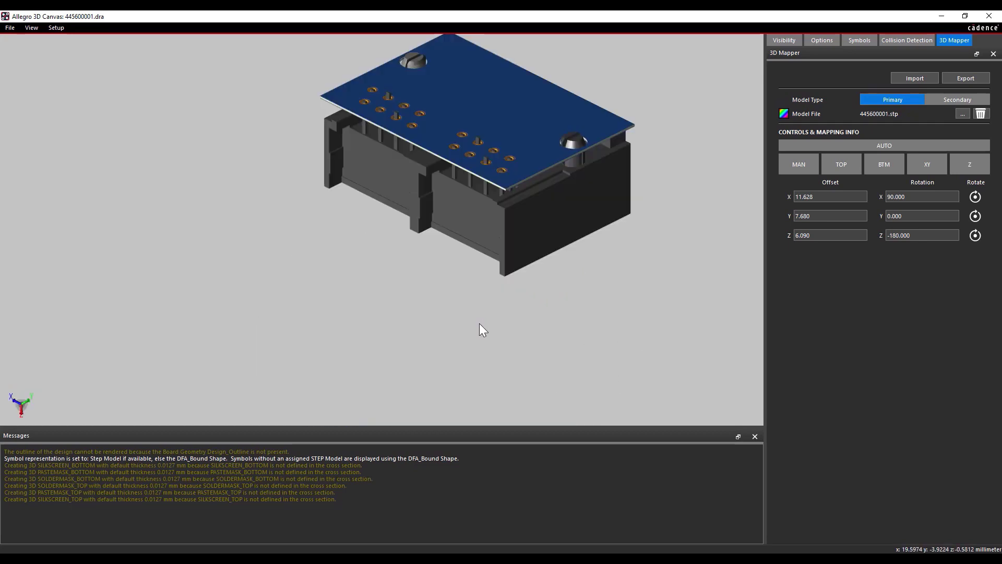
key("Home")
scroll(480, 280, "up", 1)
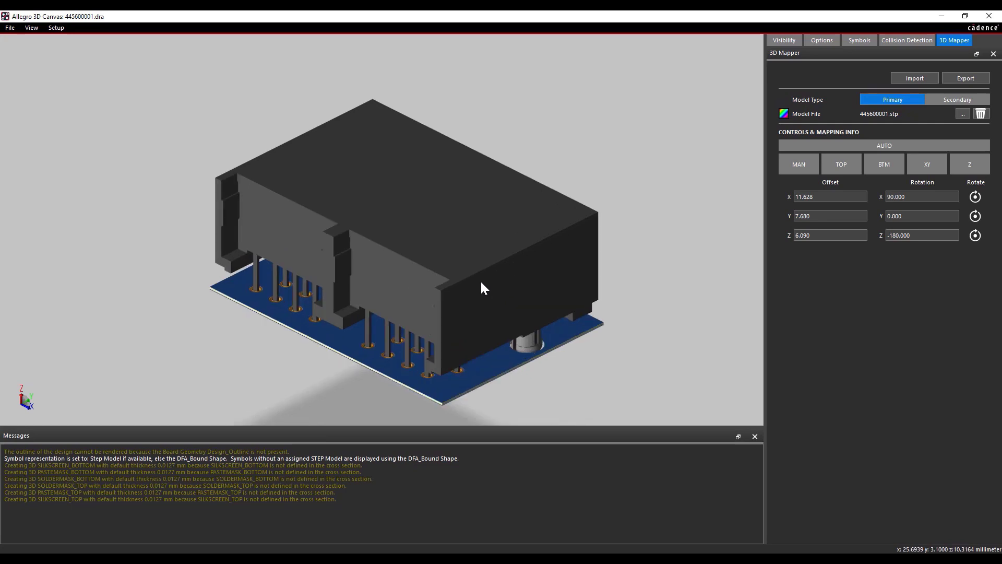
middle_click_drag(571, 327, 551, 296)
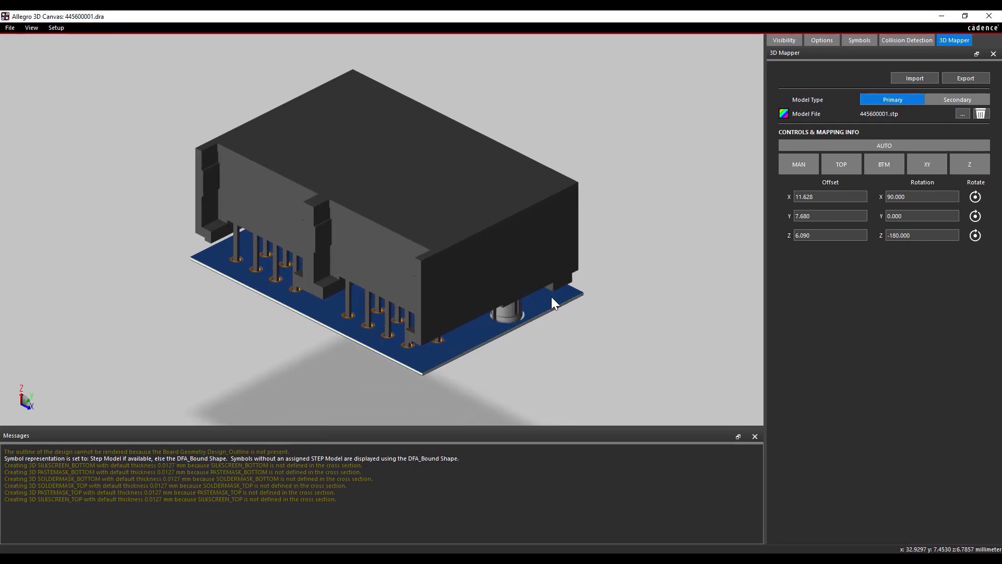
key("t")
scroll(404, 295, "down", 1)
scroll(404, 295, "down", 1)
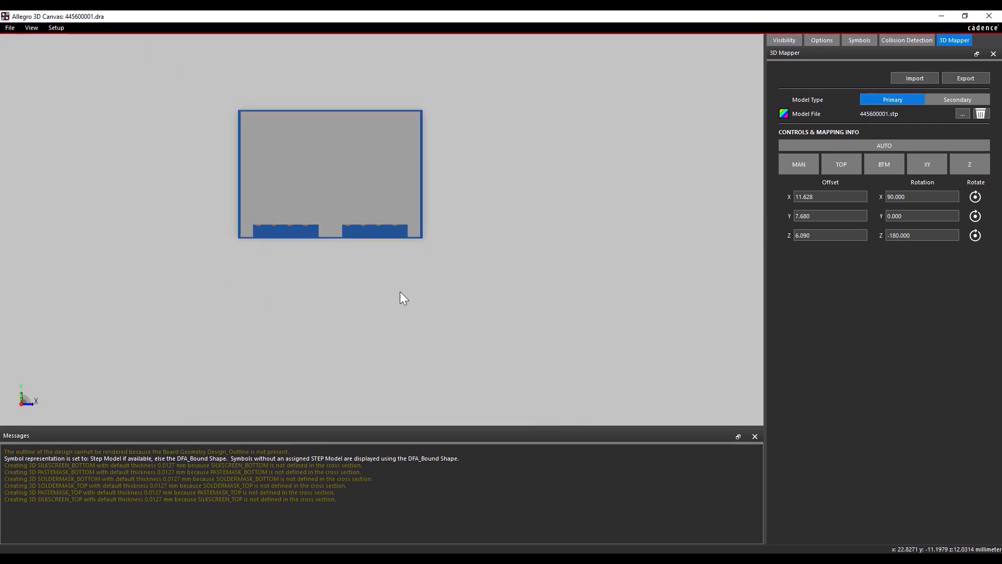
key("Home")
scroll(433, 252, "up", 2)
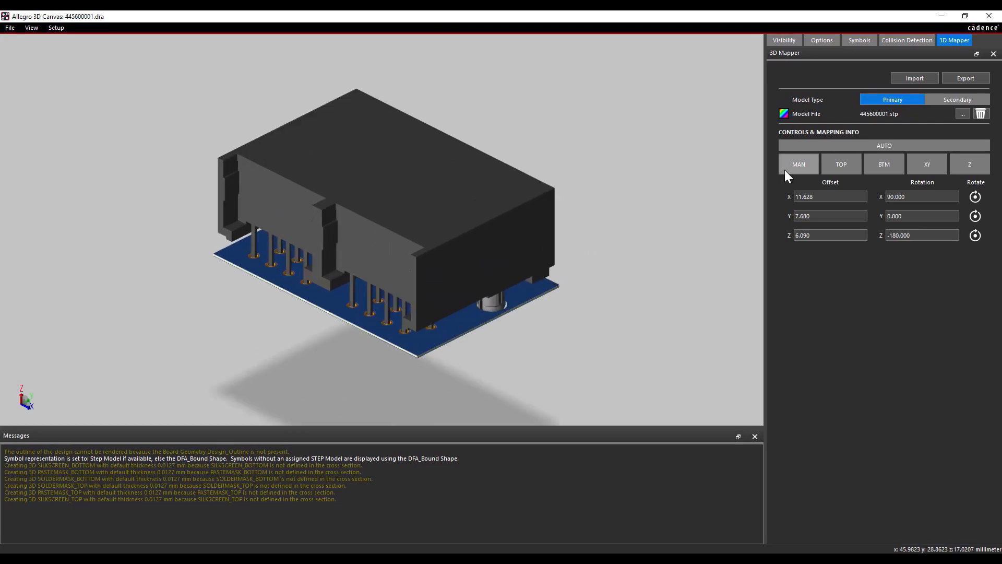
Rotate the connector through one full turn about the X axis in 90-degree increments.
left_click(976, 197)
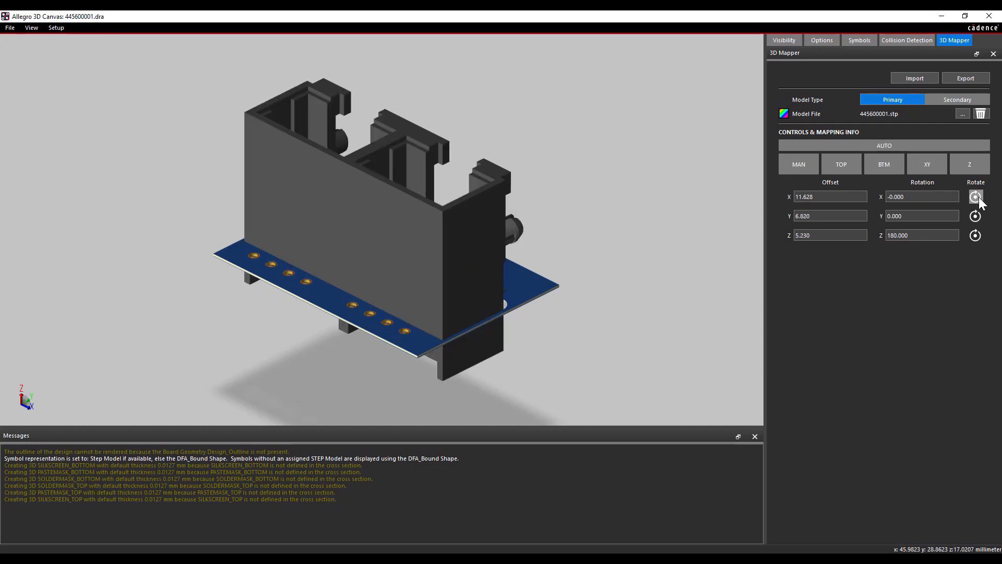
left_click(976, 197)
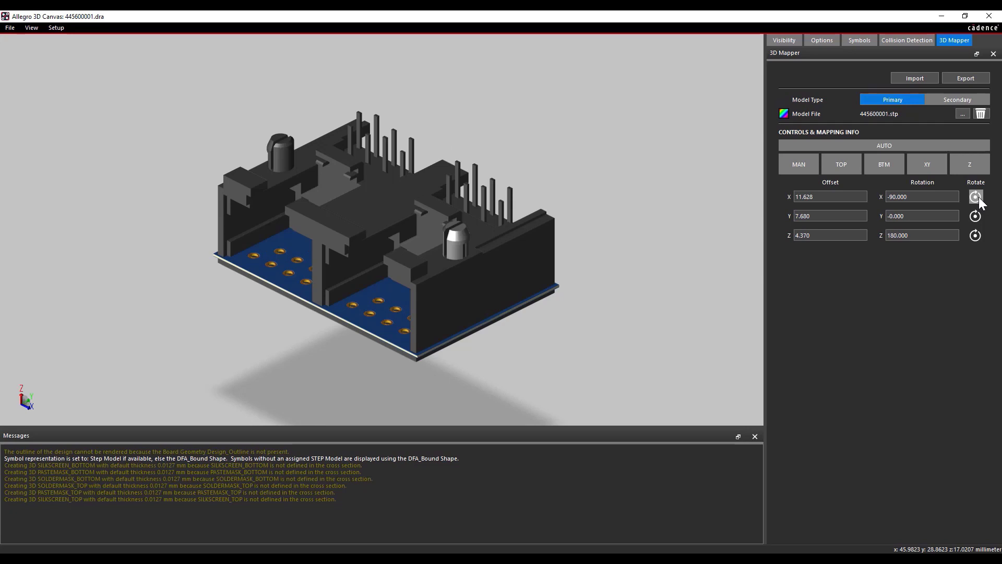
left_click(976, 197)
left_click(976, 197)
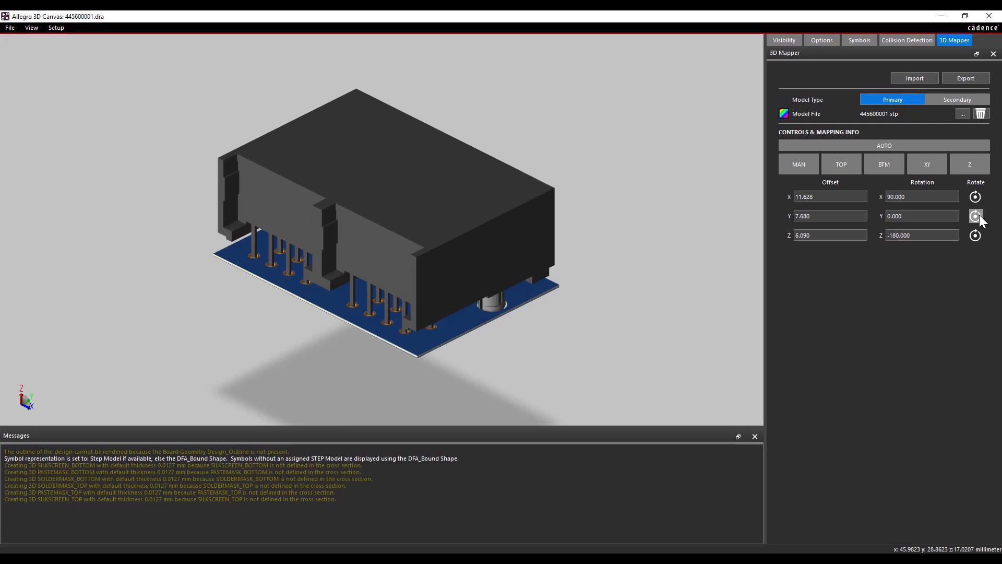
Rotate the connector through one full turn about the Y axis in 90-degree increments.
left_click(976, 216)
left_click(976, 216)
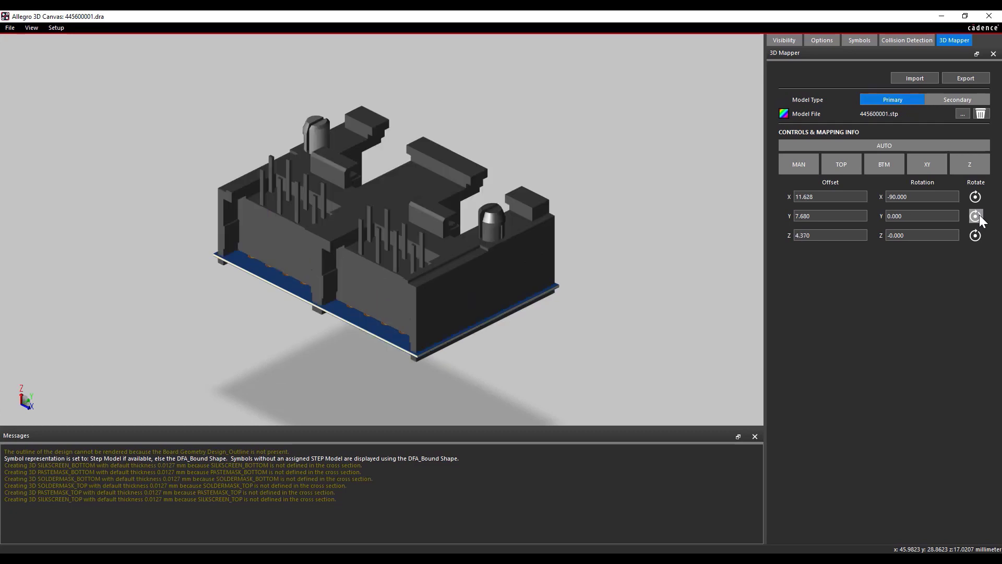
left_click(976, 216)
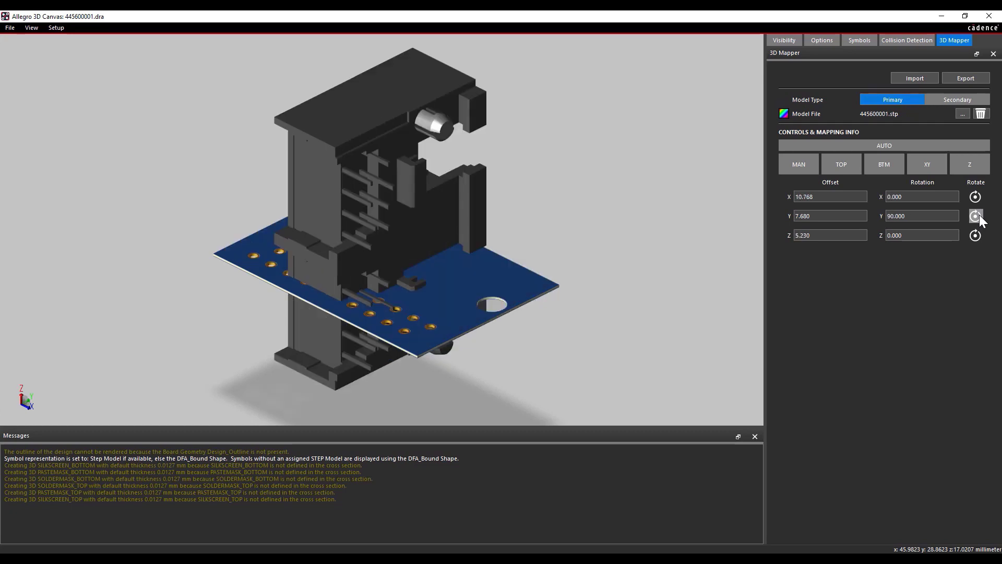
left_click(976, 216)
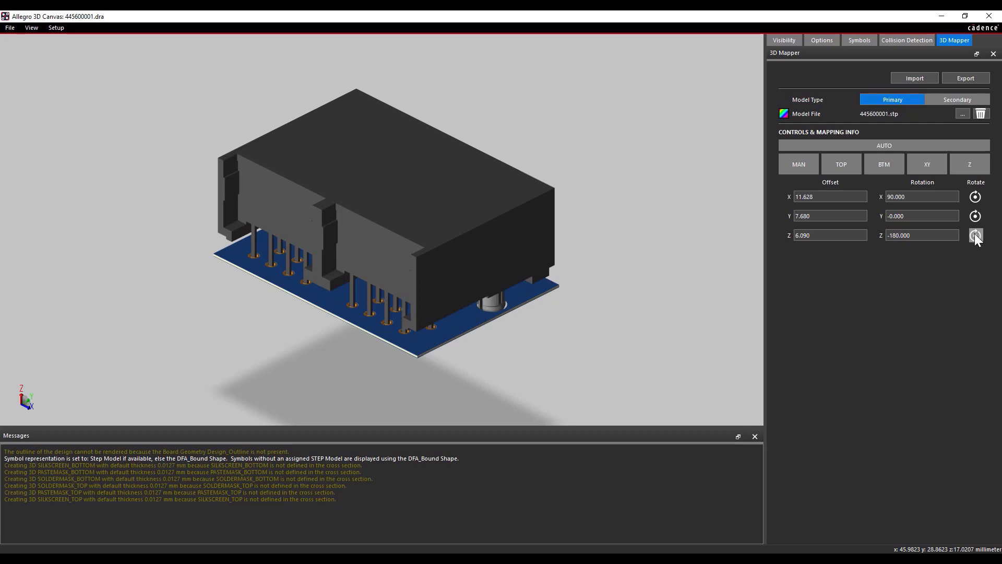
Rotate the connector about the Z axis in 90-degree increments until it returns to its original orientation.
left_click(975, 235)
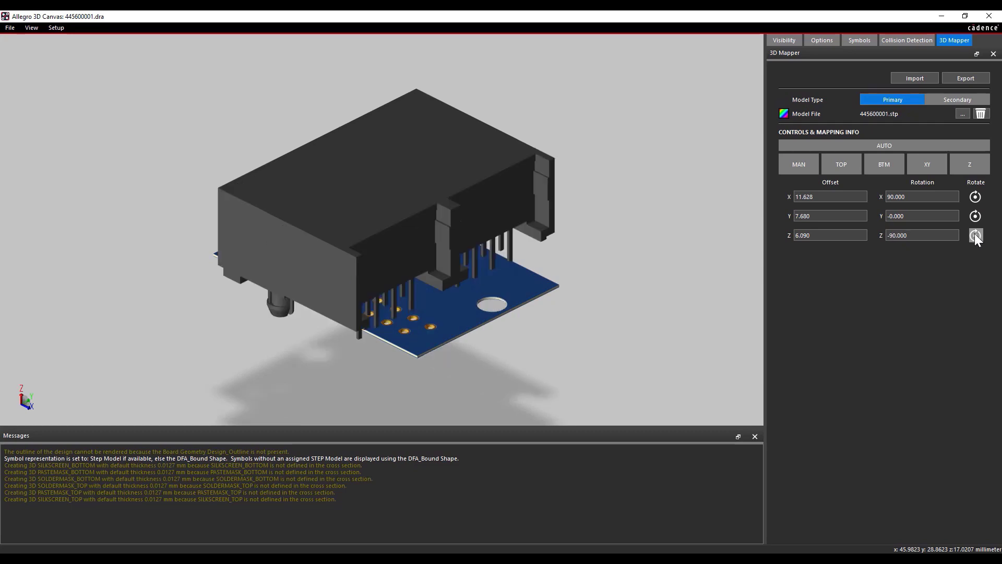
left_click(975, 235)
left_click(974, 236)
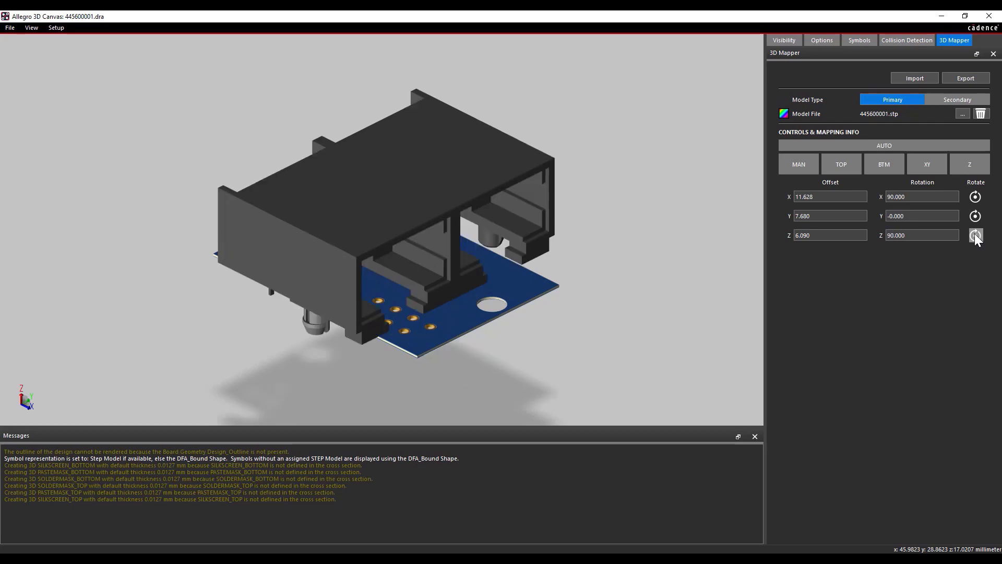
left_click(975, 235)
left_click(975, 235)
left_click(975, 236)
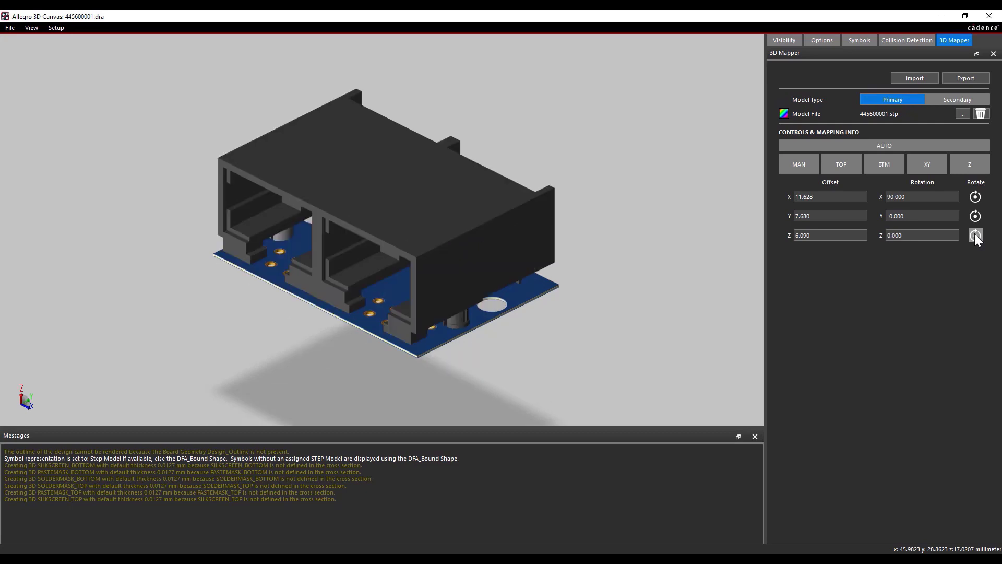
left_click(975, 236)
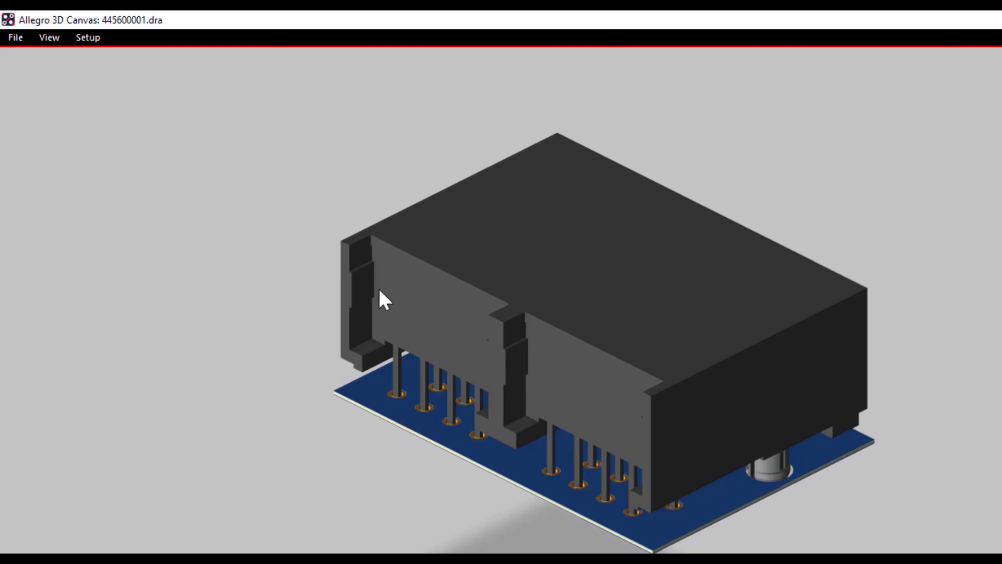
Close the 3D Canvas and save the footprint as 445600001.dra, replacing the existing file.
left_click(12, 37)
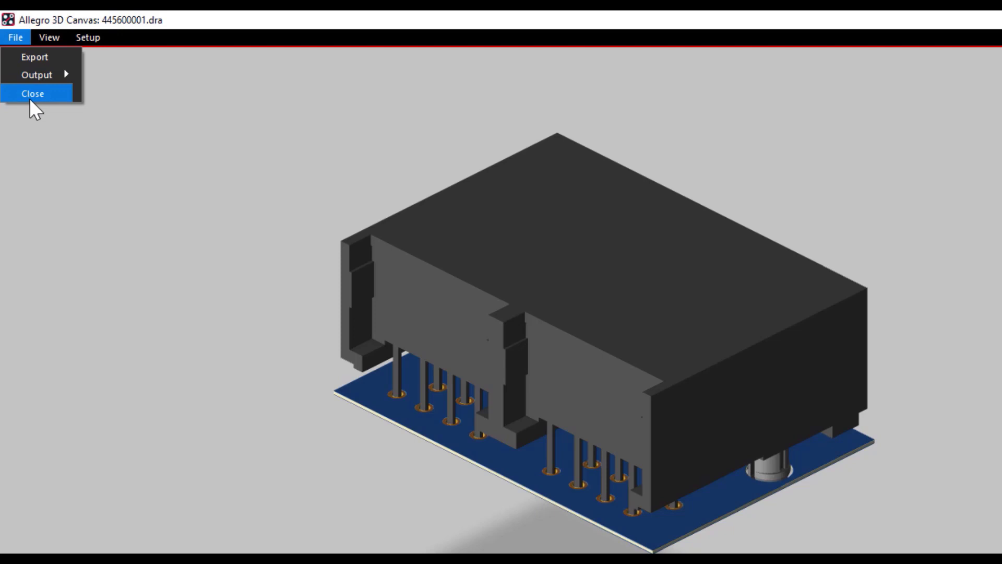
left_click(29, 96)
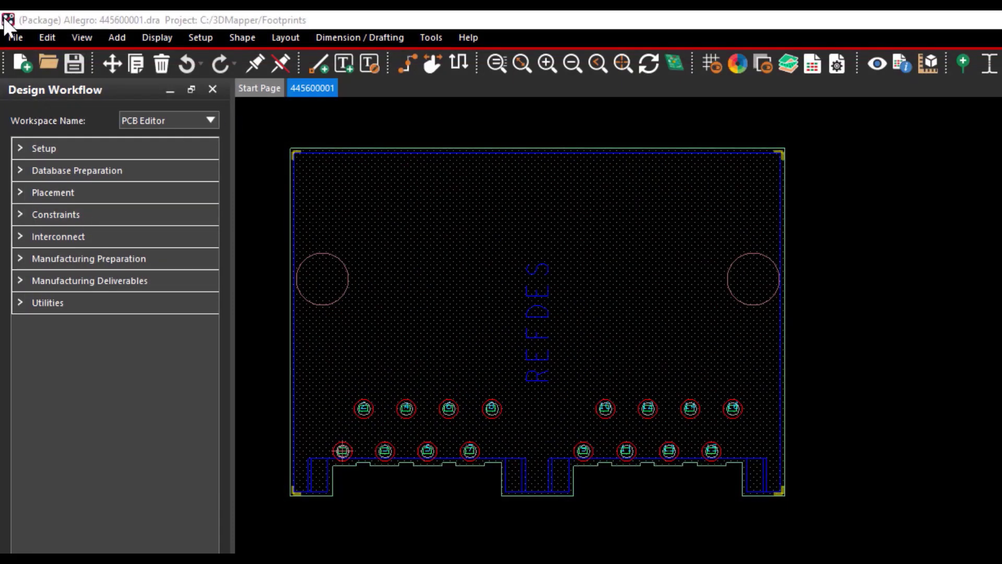
left_click(15, 37)
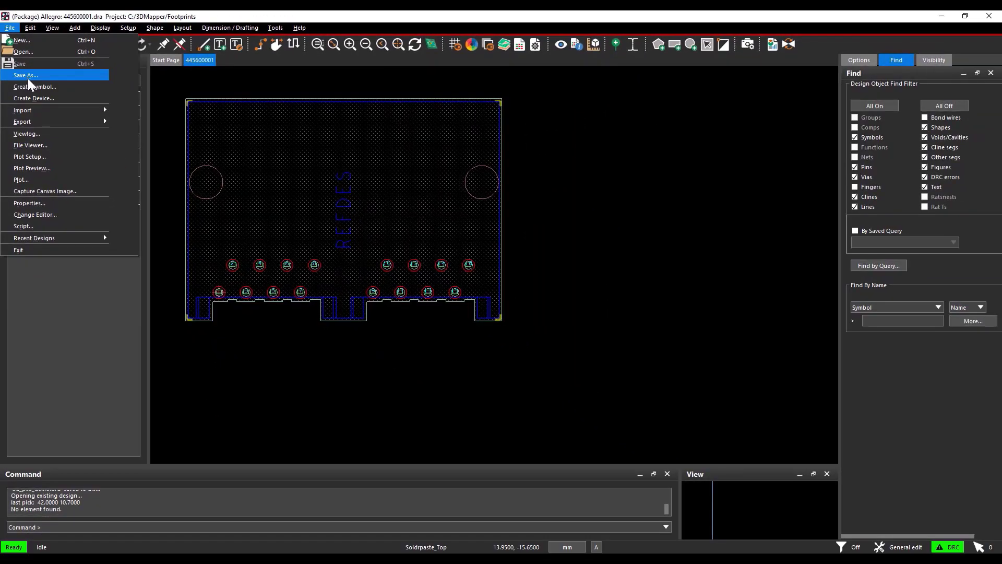
left_click(26, 75)
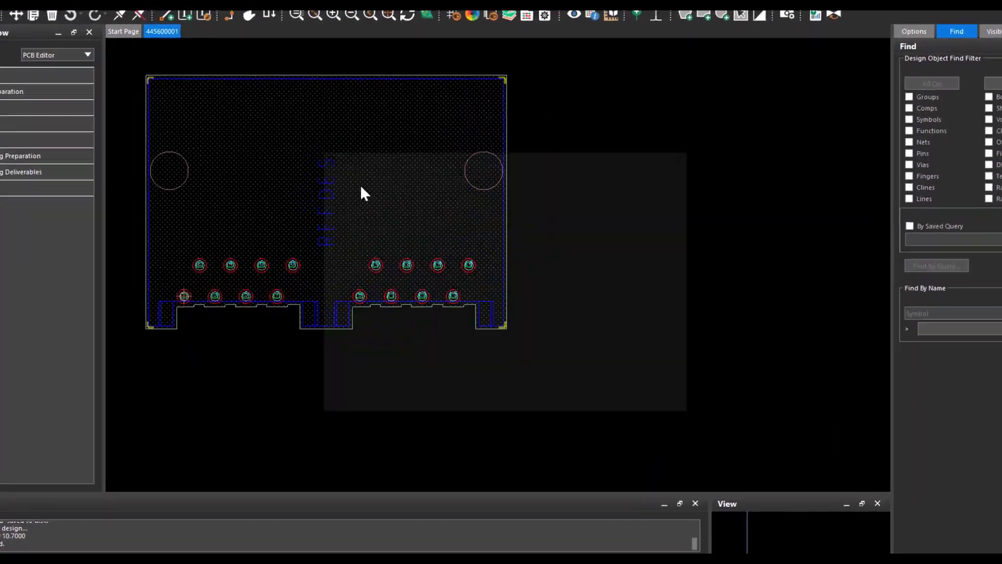
left_click(636, 357)
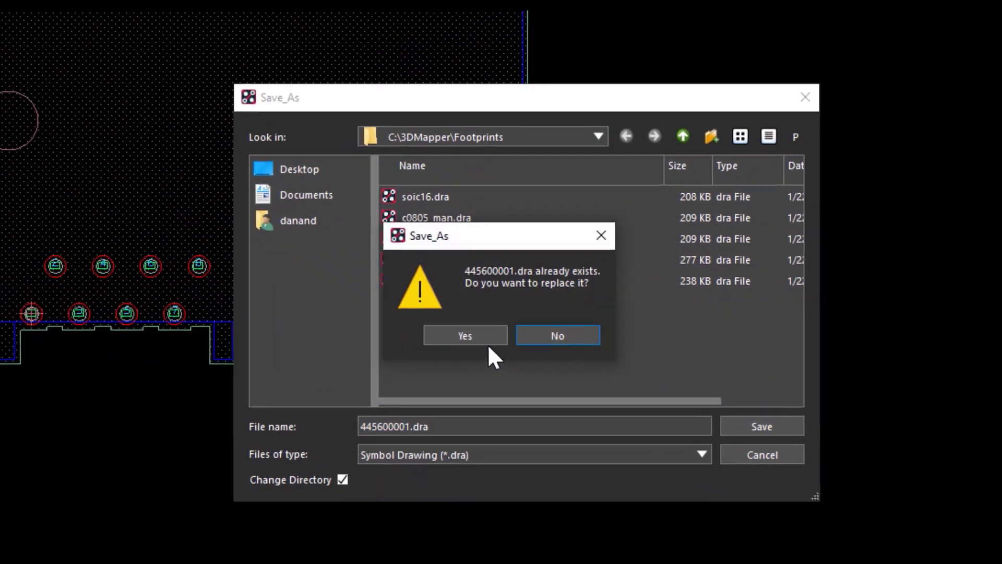
left_click(481, 339)
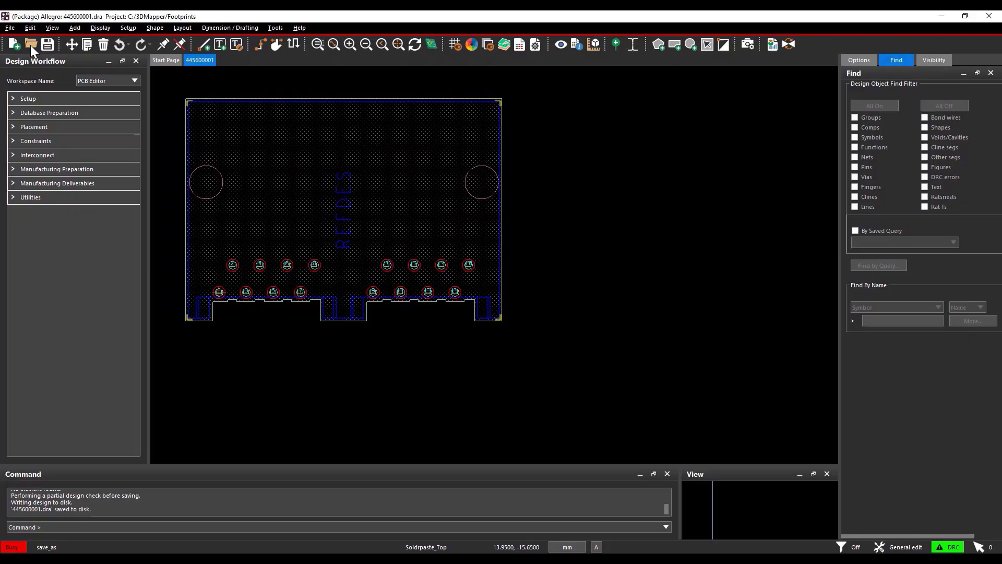
Open the board file Unmapped.brd from the C:\3DMapper\Designs folder.
left_click(30, 45)
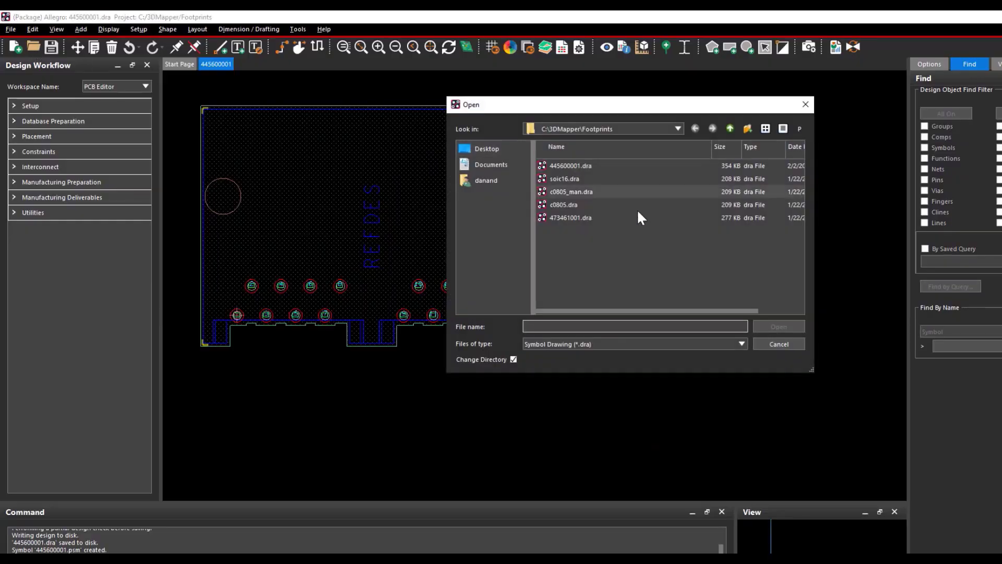
left_click(730, 129)
left_click(667, 345)
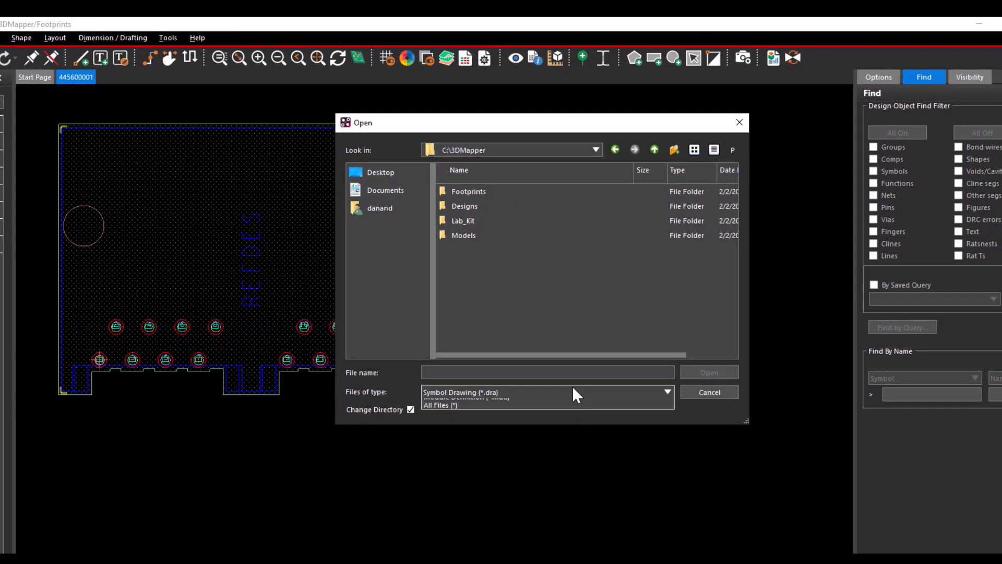
left_click(650, 360)
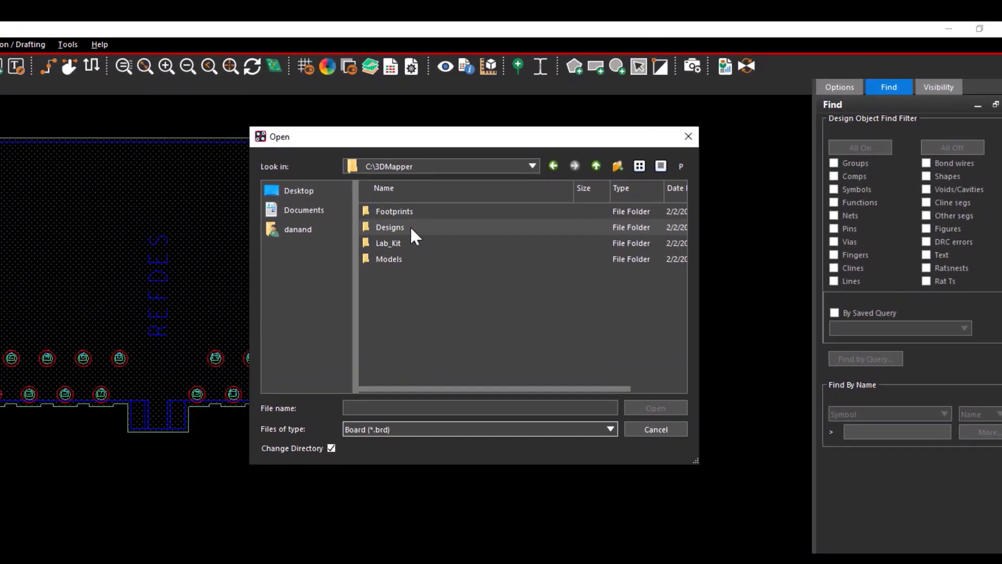
double_click(457, 205)
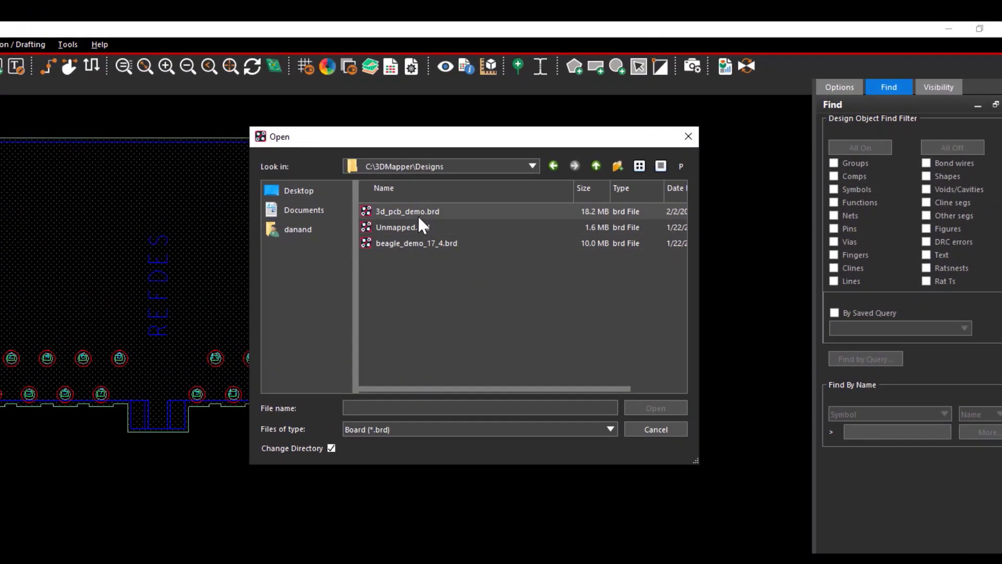
left_click(396, 227)
left_click(655, 408)
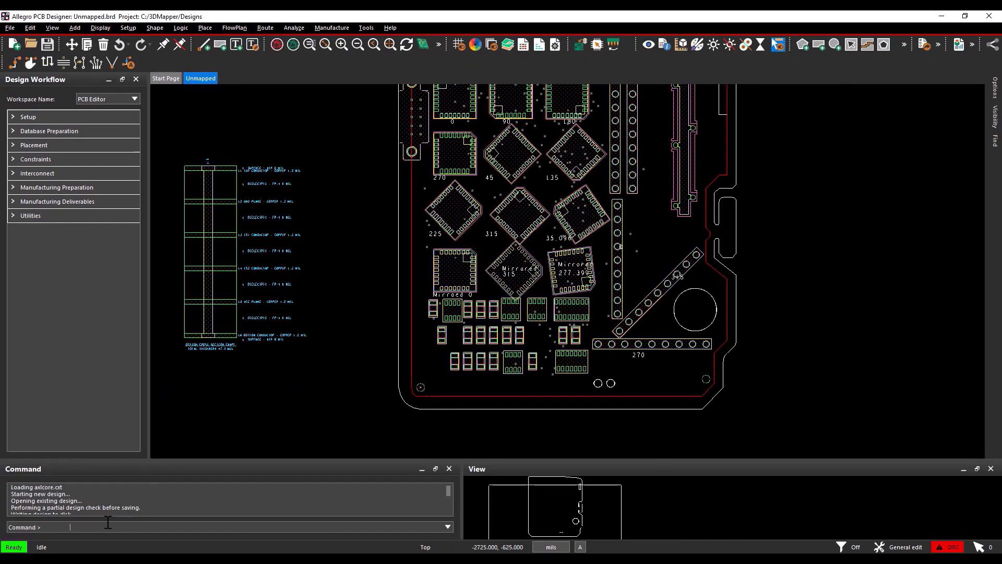
Launch the 3D Canvas for the board with all objects and all layers included, using primary models.
type("3")
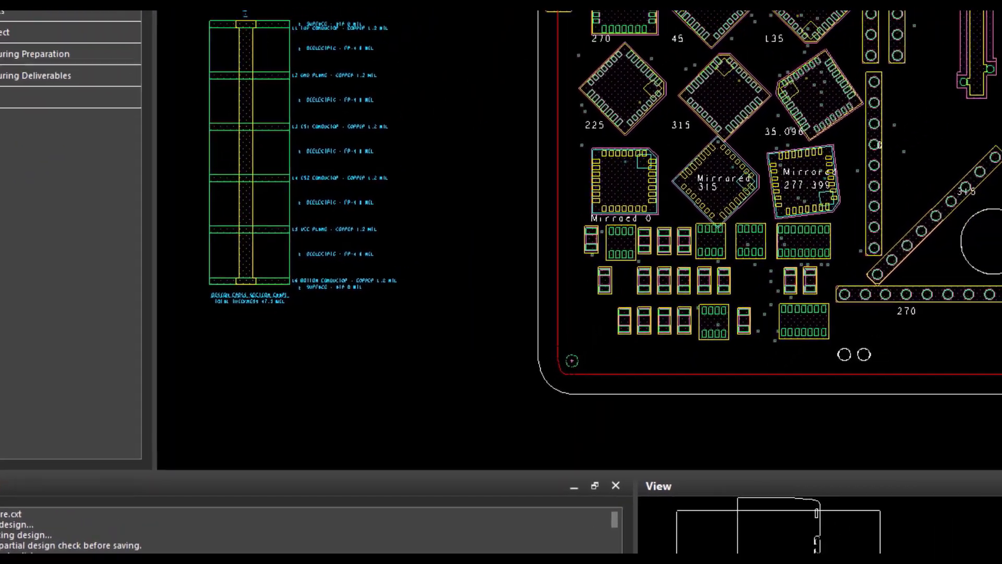
key("Return")
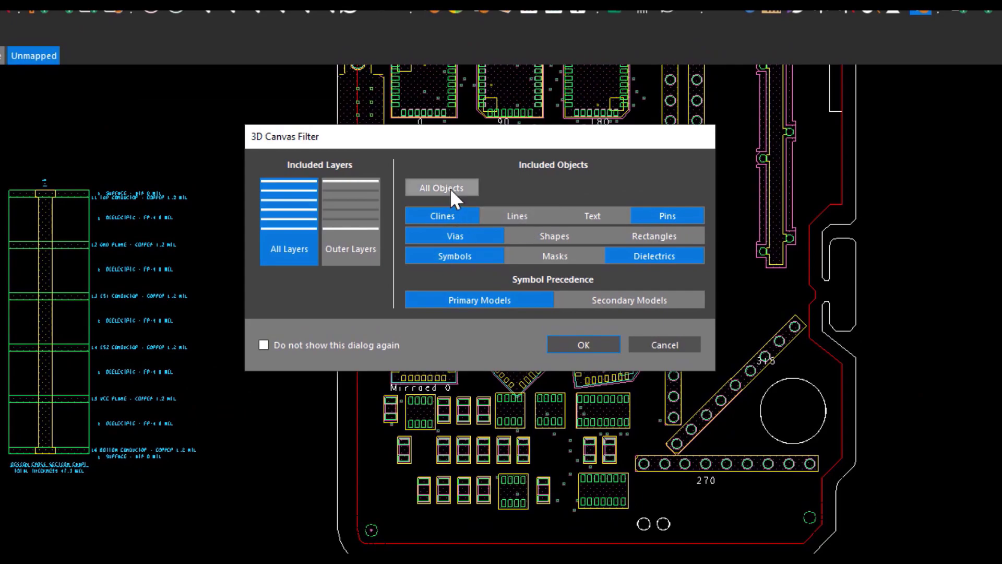
left_click(442, 188)
left_click(583, 344)
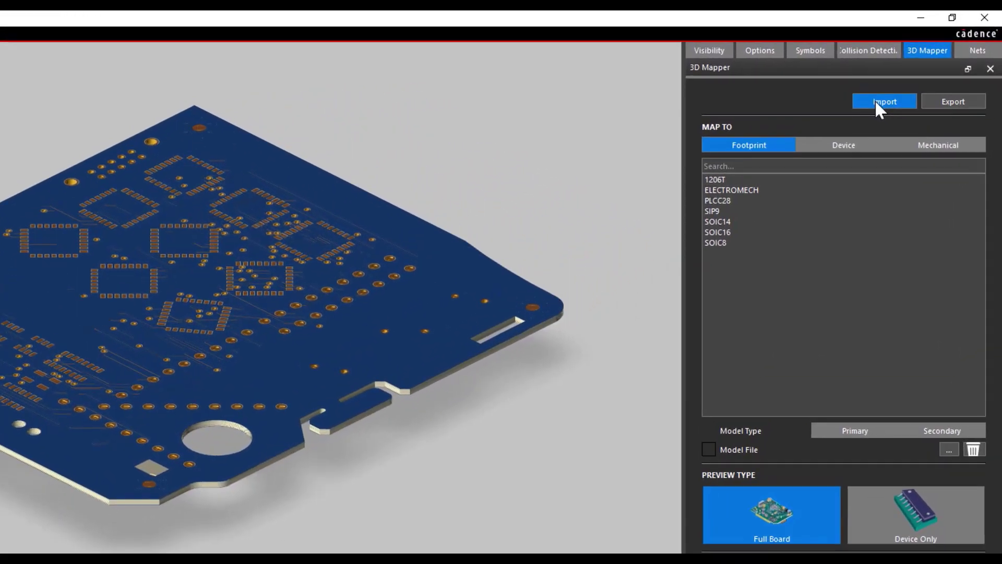
Import the mapping file import_model_mapping.map from the C:\3DMapper\Models folder into the 3D Mapper.
left_click(876, 101)
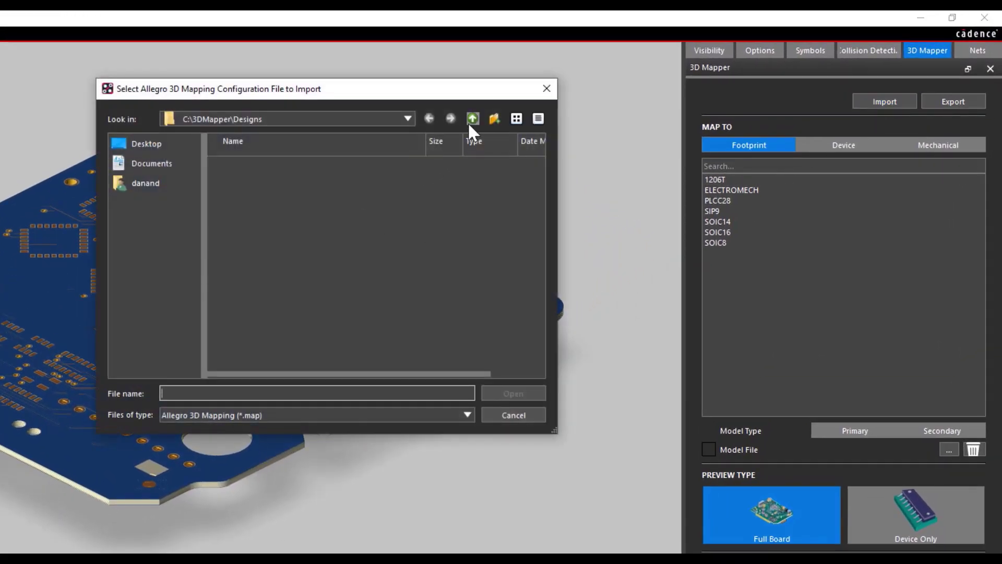
left_click(470, 121)
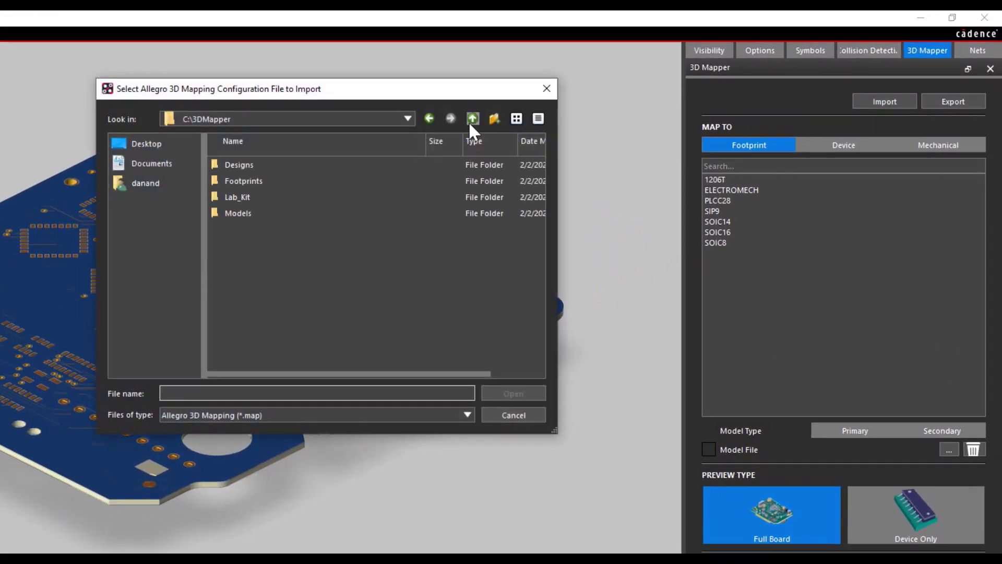
double_click(278, 218)
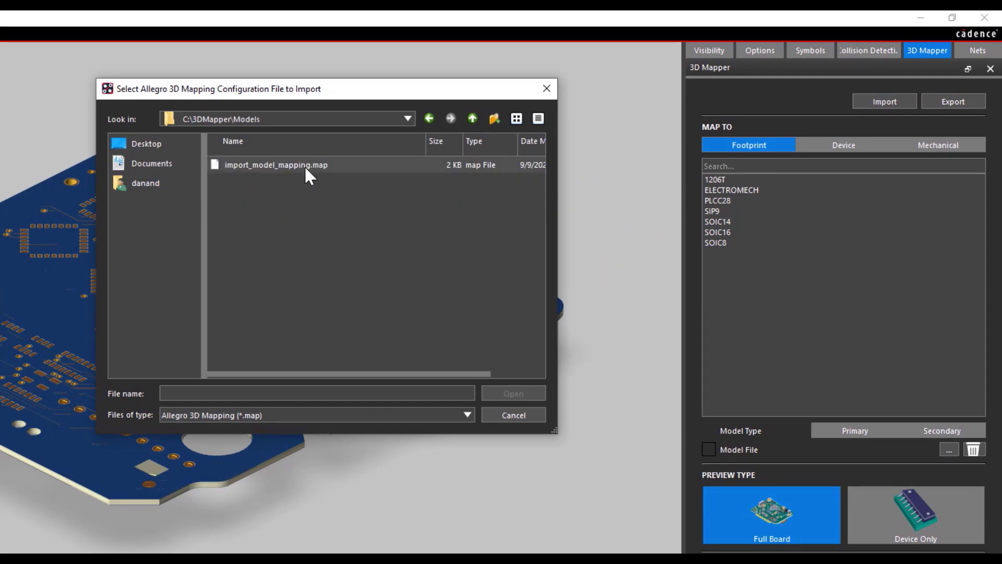
left_click(305, 165)
left_click(514, 394)
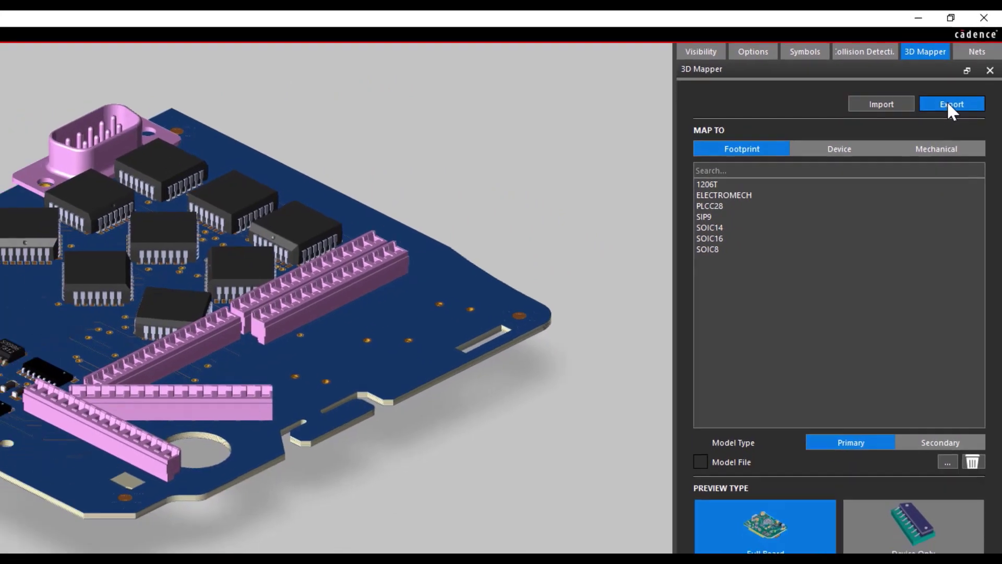
Export the board's 3D mapping data to a file named test_export_map in C:\3DMapper\Models.
left_click(948, 102)
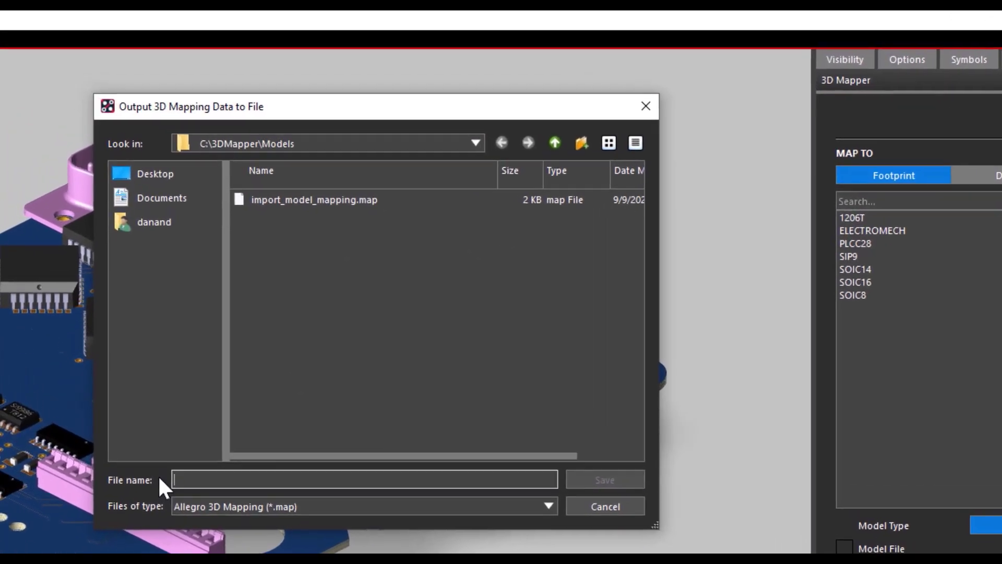
type("test_exp")
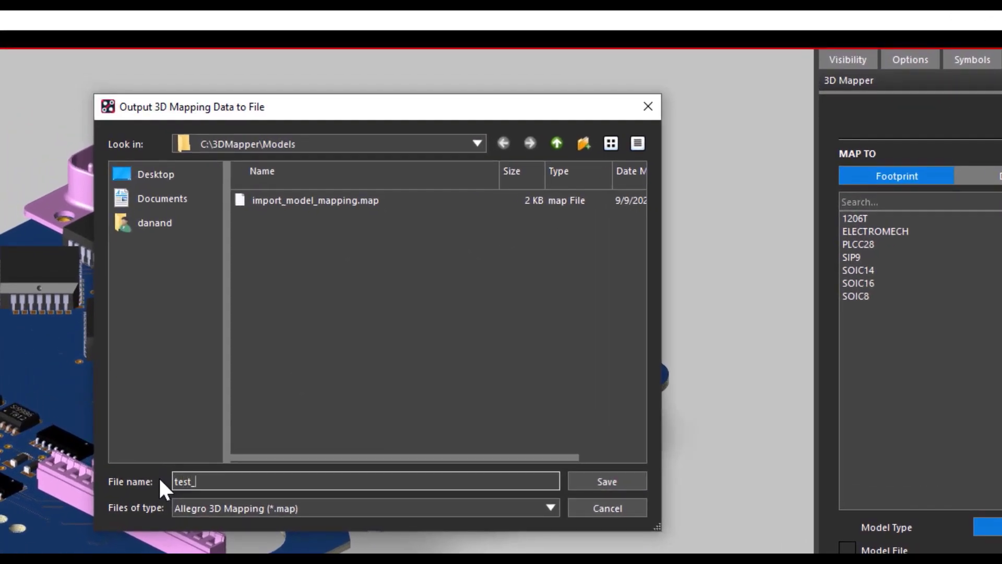
type("ort_map")
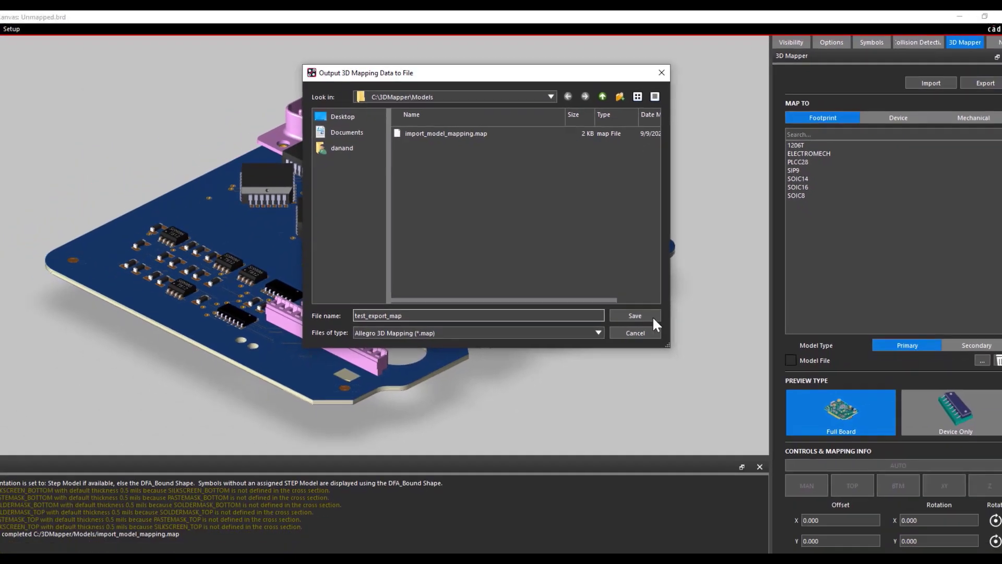
left_click(607, 481)
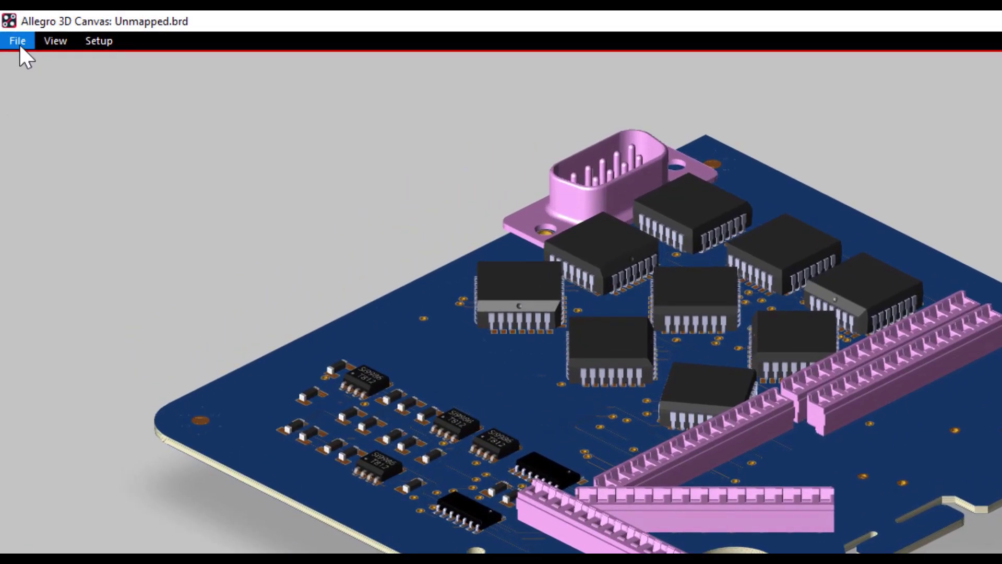
Close the 3D Canvas and save the board as Unmapped.brd, replacing the existing file.
left_click(18, 42)
left_click(42, 102)
left_click(17, 38)
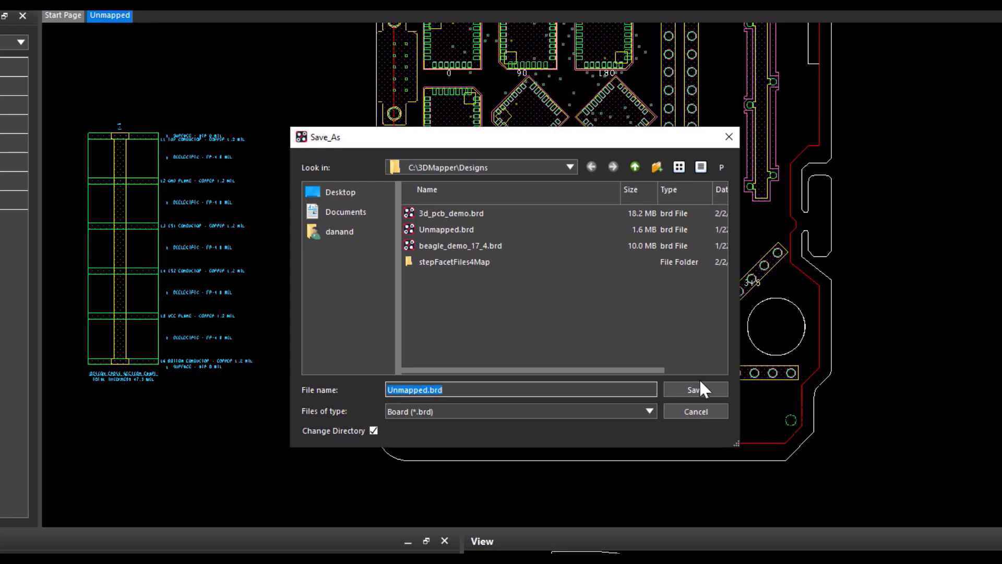
left_click(699, 389)
left_click(480, 316)
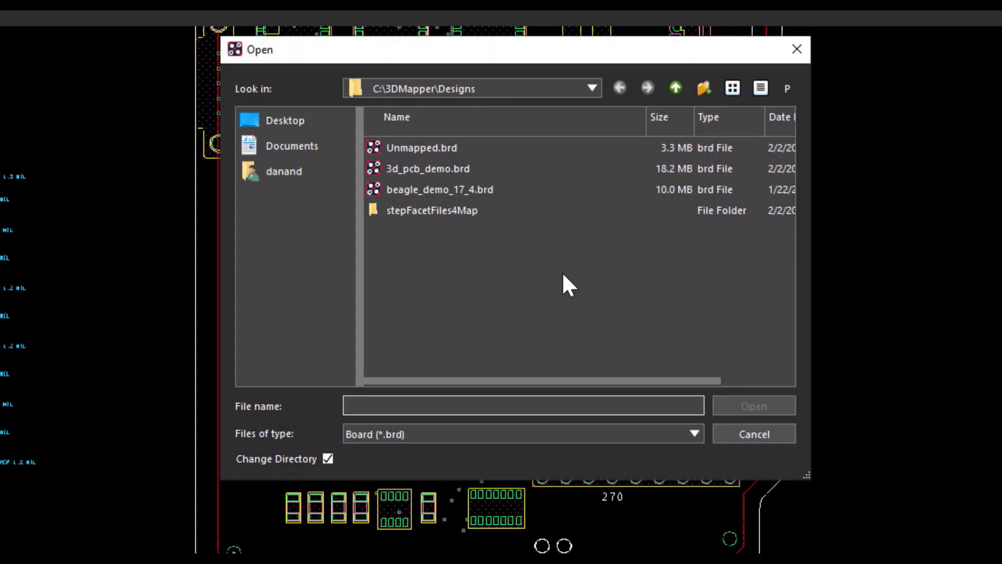
Open 3d_pcb_demo.brd from the Designs folder and launch its 3D Canvas with all layers, all objects and primary models.
left_click(453, 171)
left_click(755, 405)
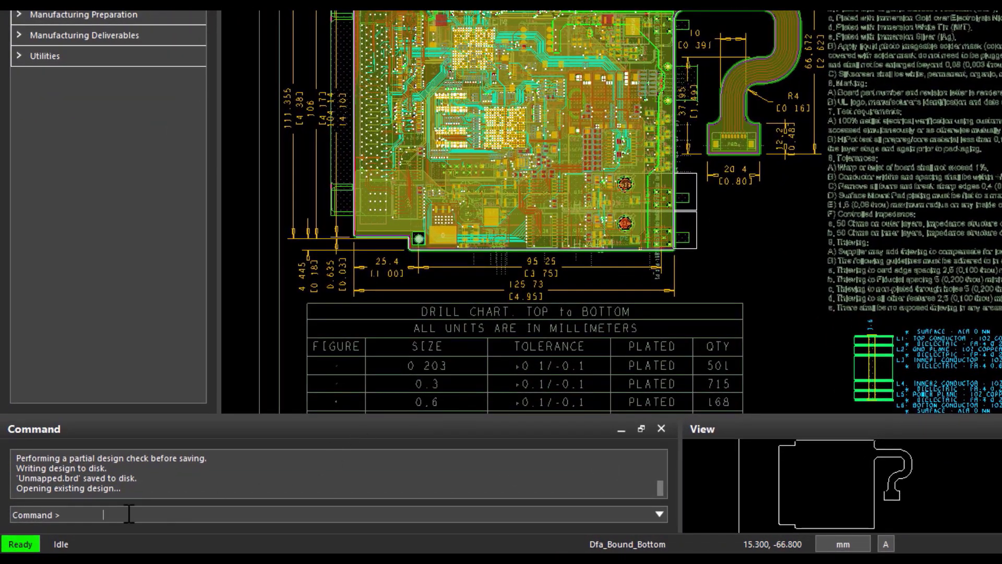
left_click(124, 515)
type("3d")
key("Return")
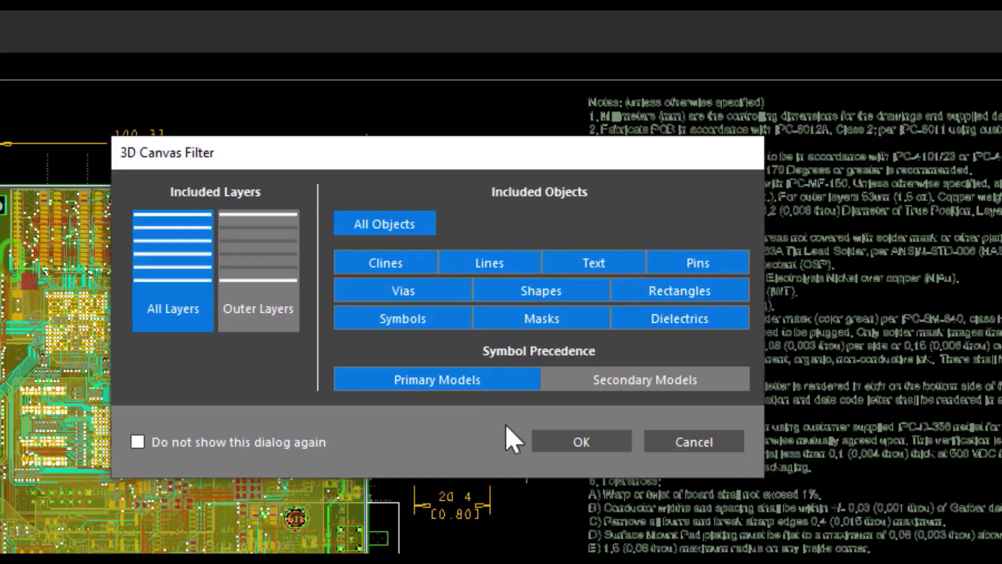
left_click(587, 448)
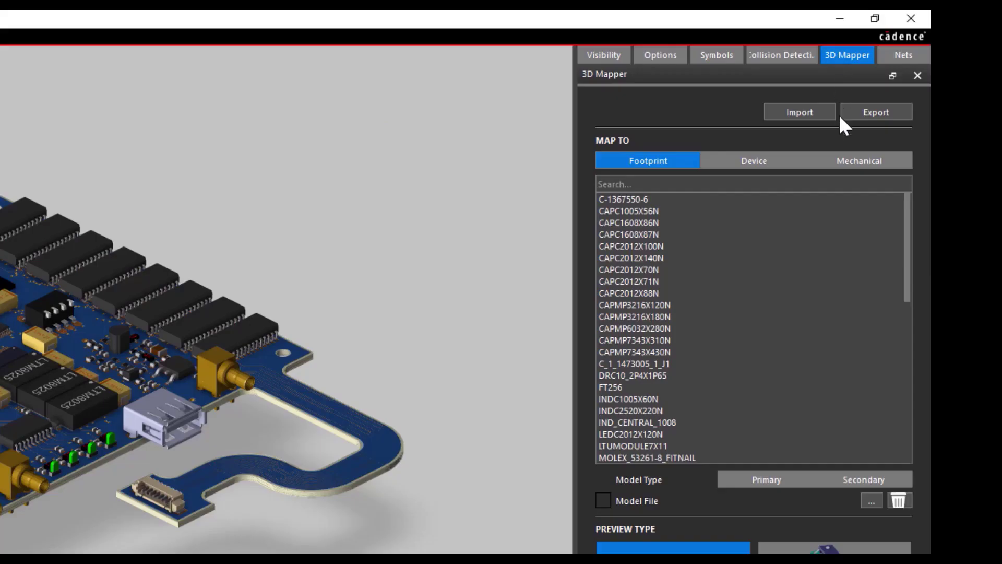
Assign demo_cover_a.step as the primary model of the mechanical symbol STEP3D_MECH_TOPCOVER.
left_click(948, 112)
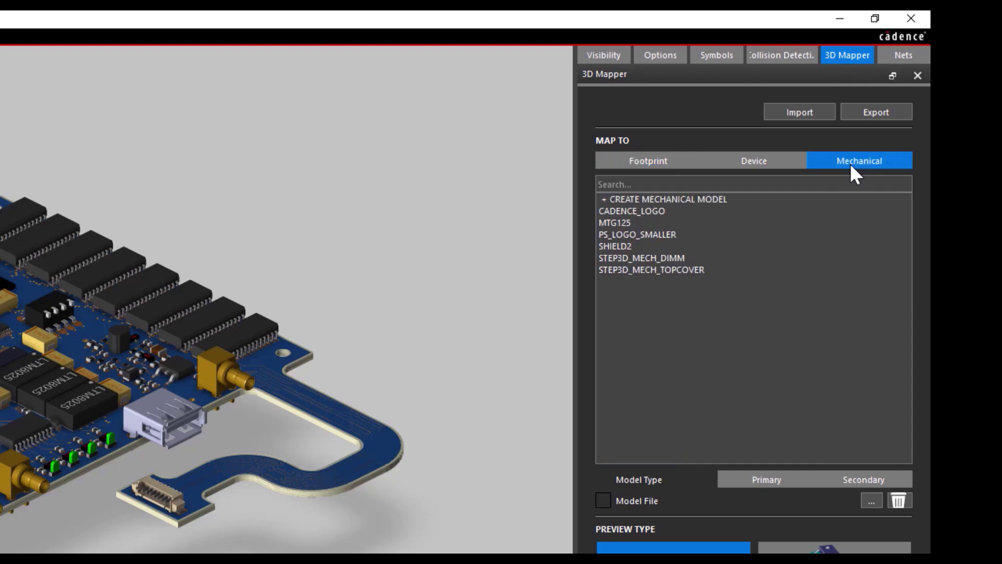
left_click(656, 269)
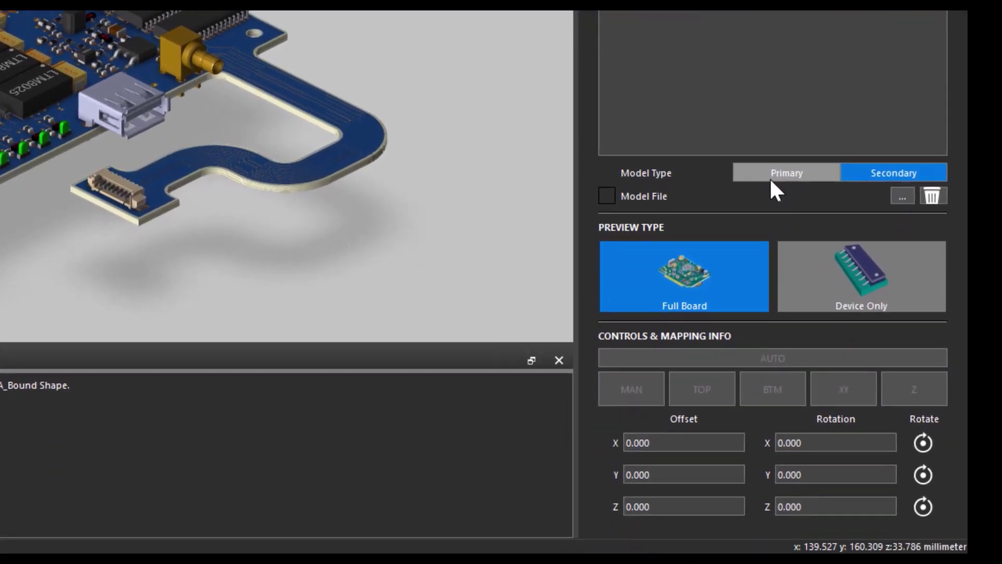
left_click(770, 184)
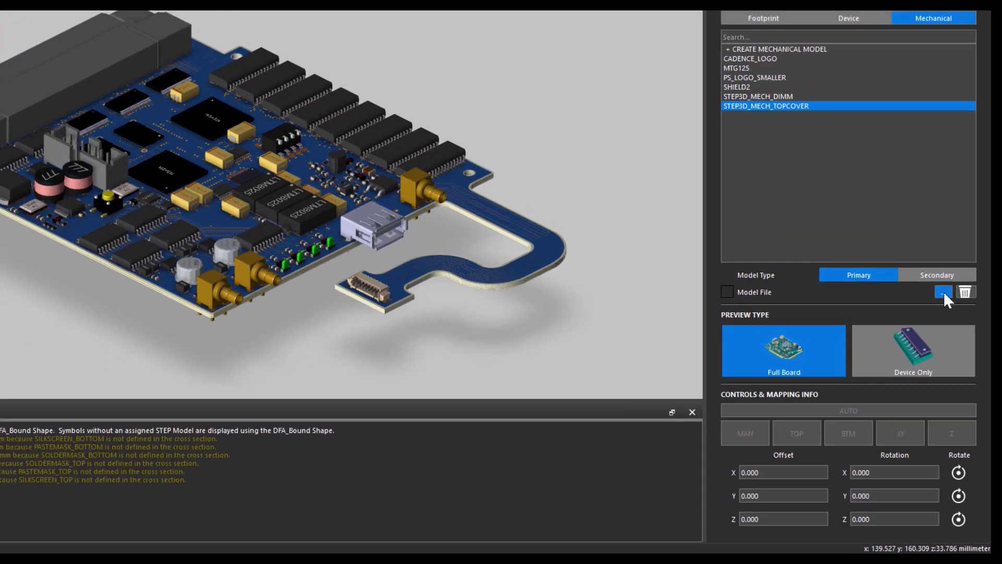
left_click(902, 194)
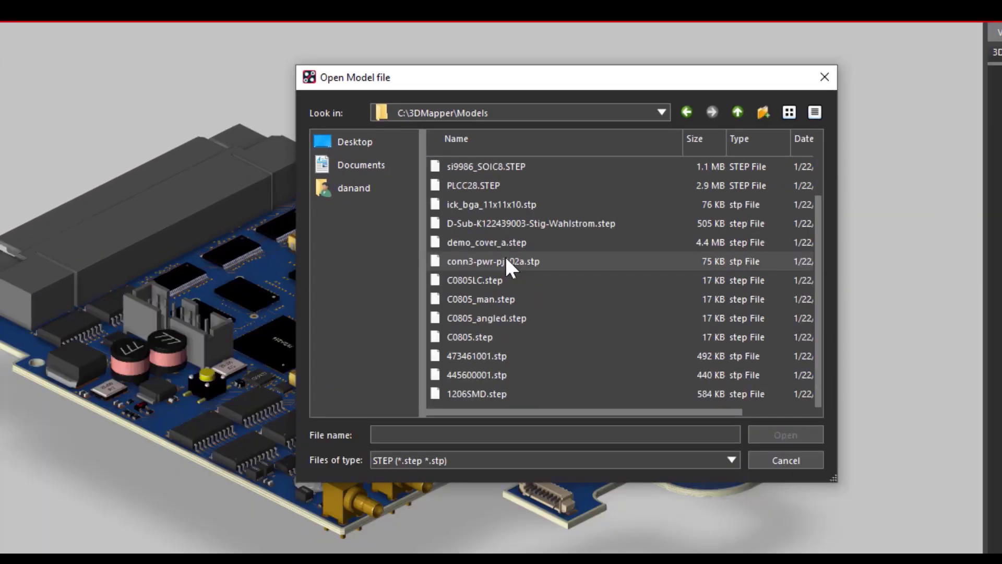
scroll(506, 258, "up", 2)
scroll(506, 262, "down", 2)
left_click(517, 242)
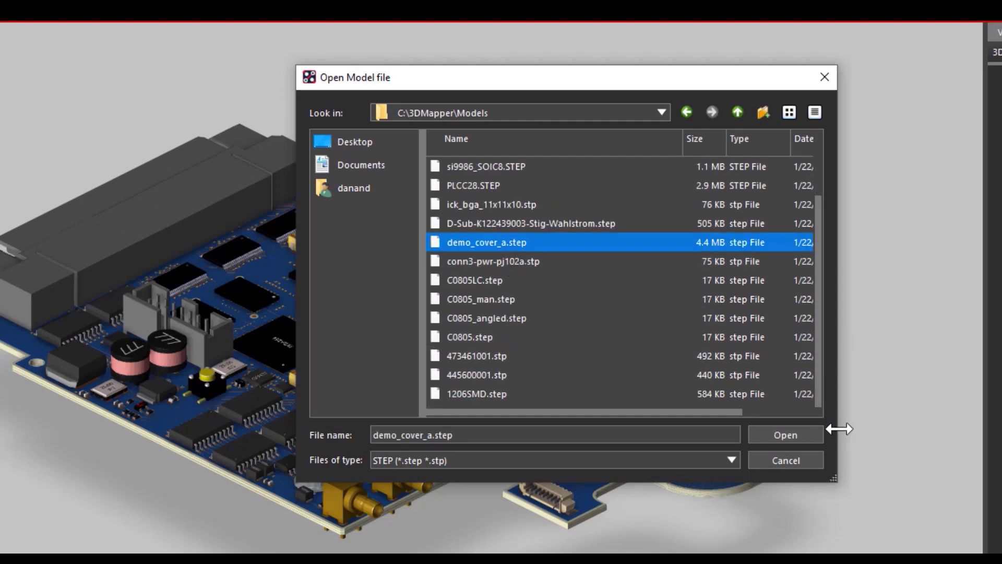
left_click(794, 434)
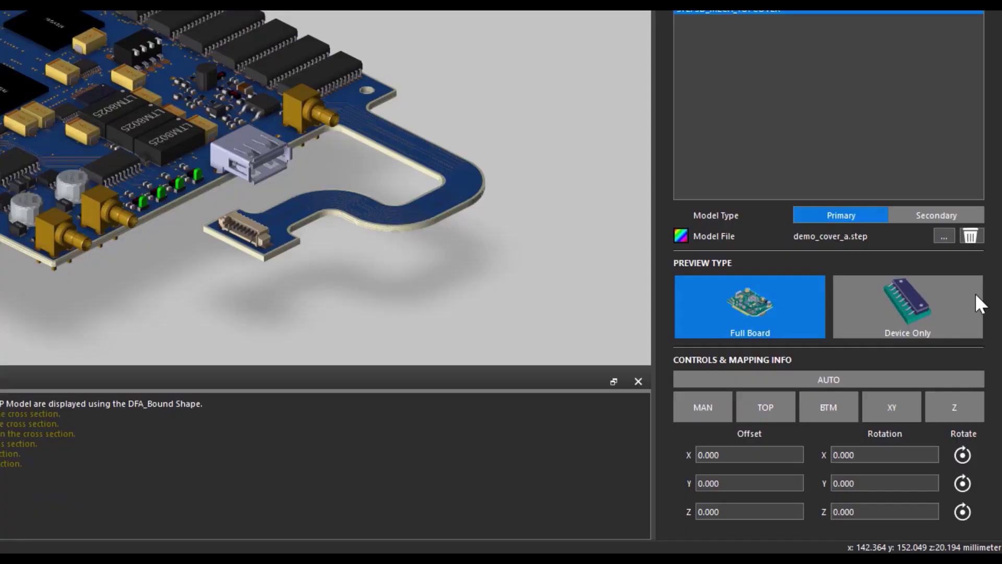
Rotate the cover 90 degrees about the Y axis and manually raise it to a Z offset of about 90 mm.
left_click(962, 481)
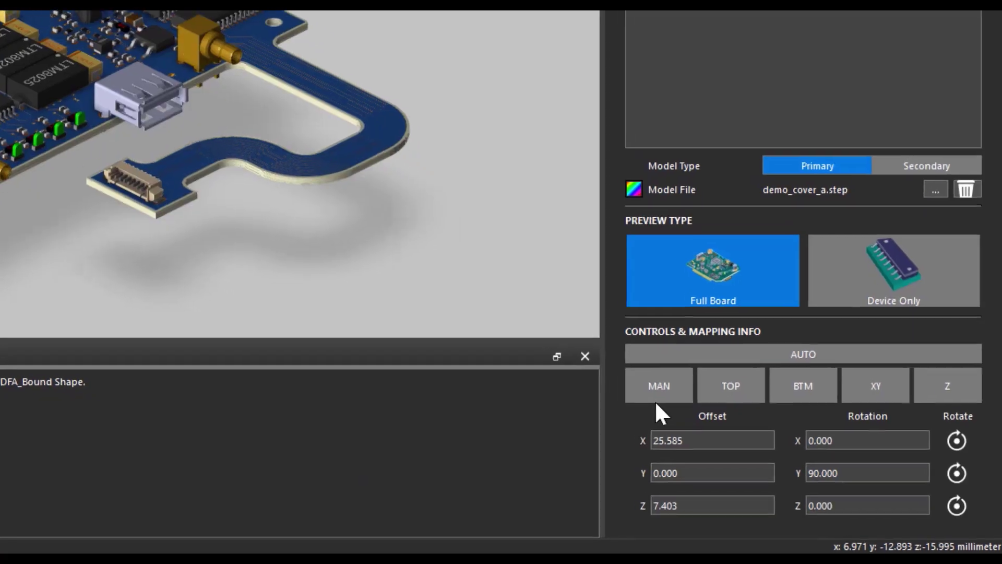
left_click(799, 453)
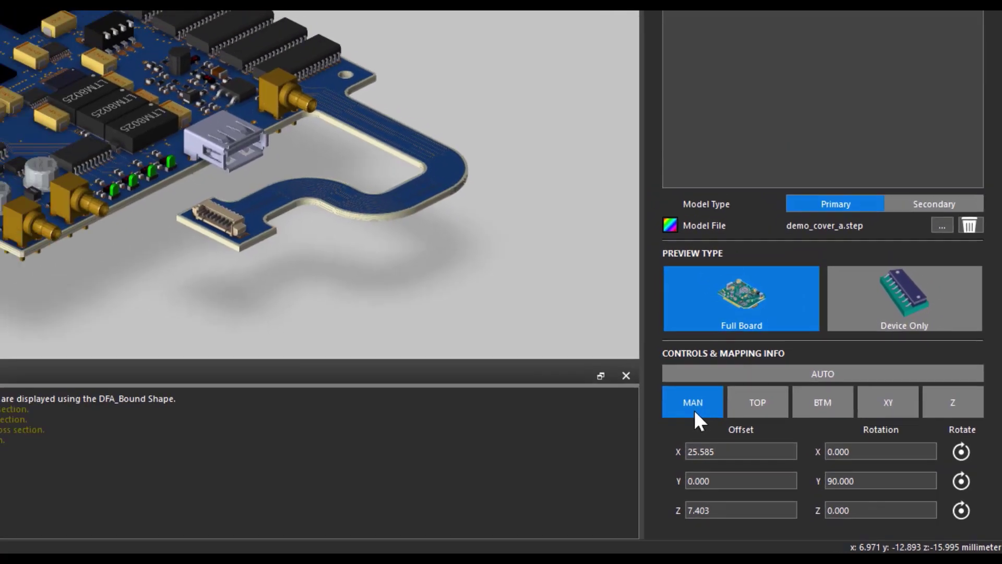
left_click(126, 292)
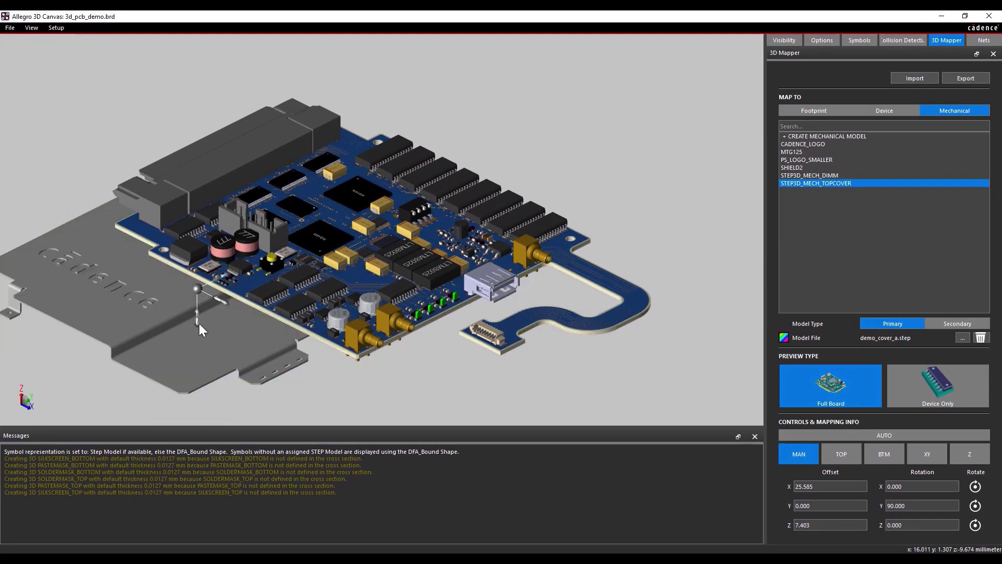
left_click_drag(197, 324, 210, 180)
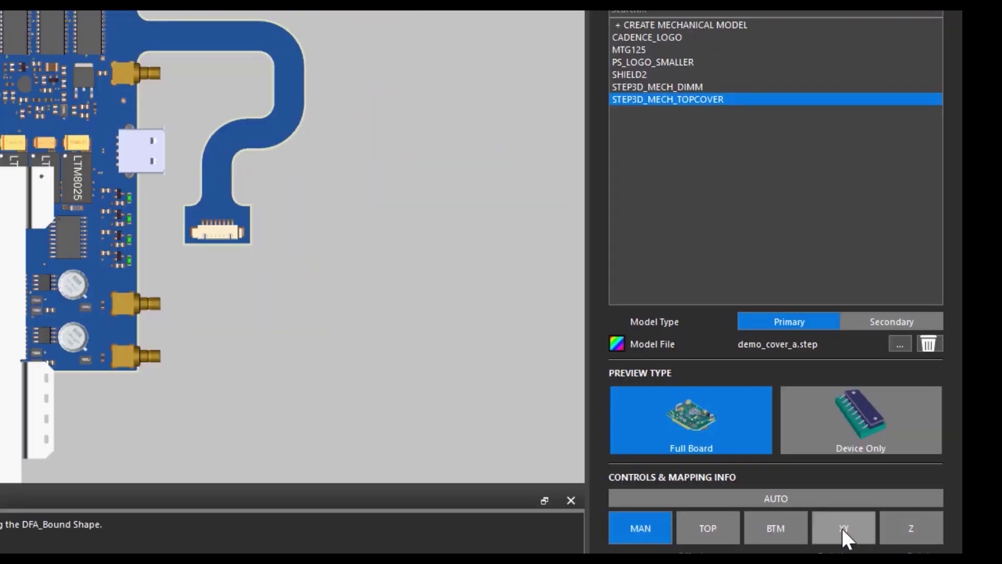
Align the cover with the board in XY, using the holes in the cover's mounting tabs and the matching board holes.
left_click(841, 528)
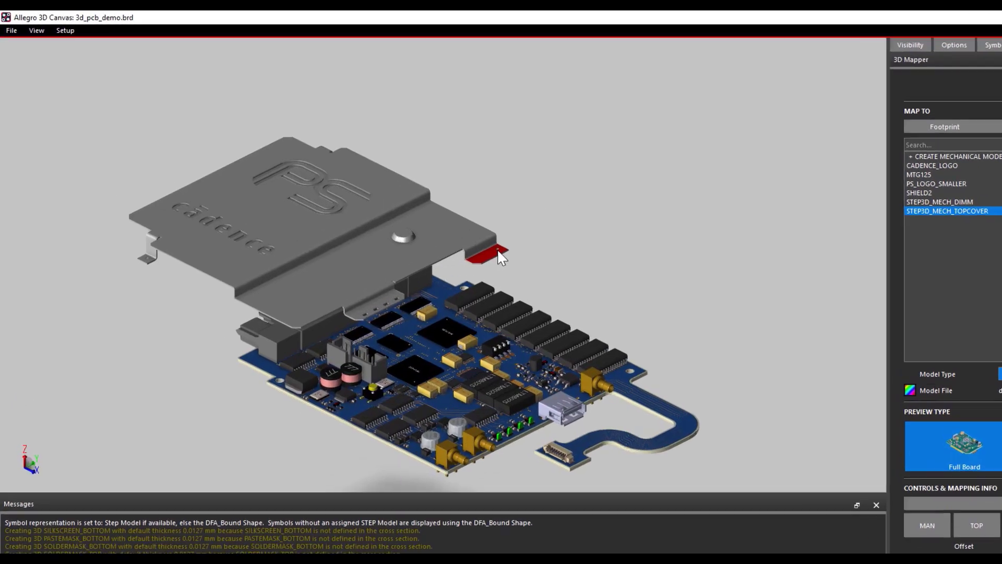
scroll(430, 217, "up", 4)
left_click(455, 208)
scroll(488, 243, "down", 5)
scroll(299, 381, "up", 4)
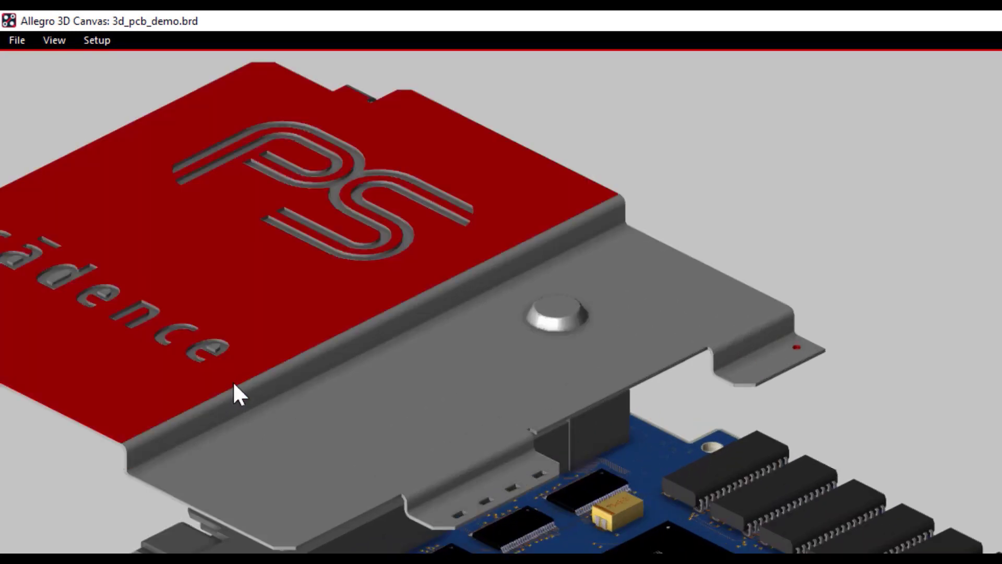
scroll(240, 385, "down", 3)
middle_click_drag(276, 396, 367, 423)
scroll(360, 421, "up", 4)
left_click(105, 400)
scroll(408, 321, "down", 4)
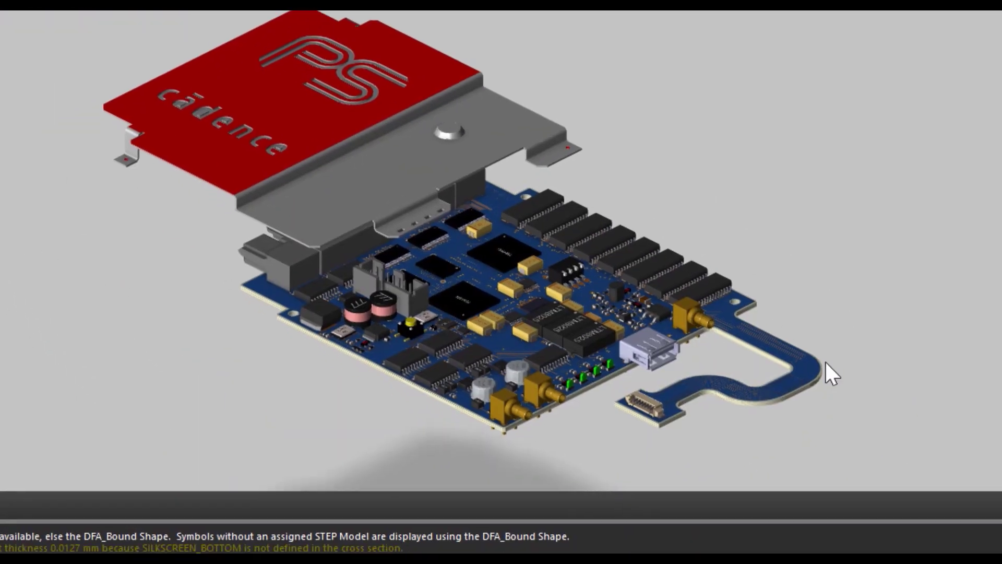
middle_click_drag(757, 303, 730, 262)
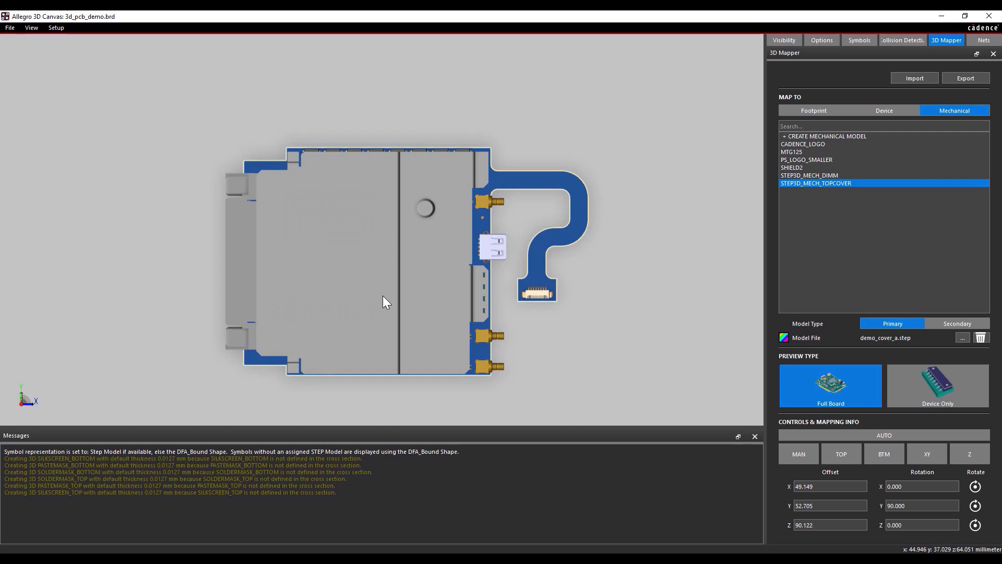
Seat the cover on the board's top side, using the underside of one of its mounting tabs as the contact face.
key("f")
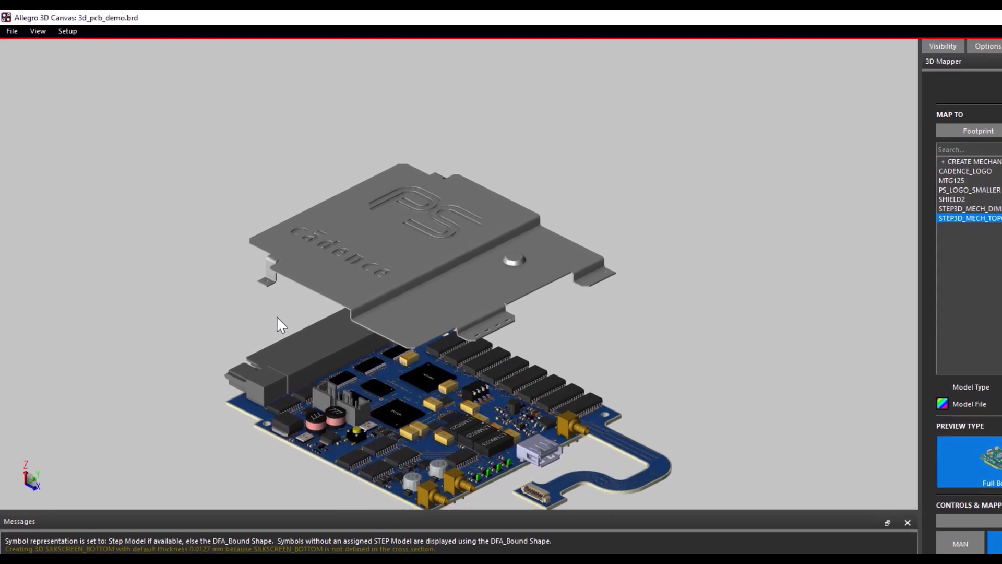
middle_click_drag(274, 308, 271, 275)
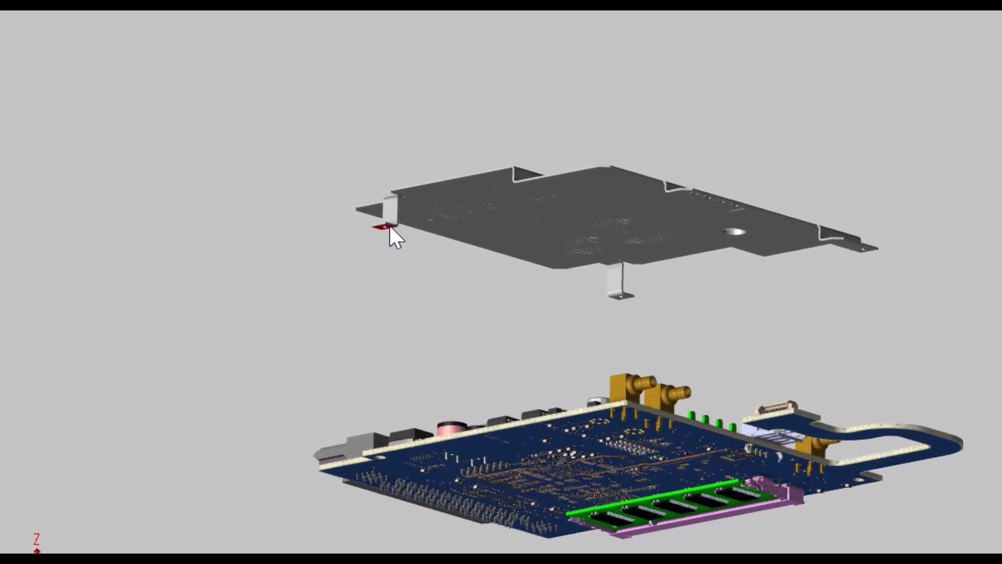
left_click(390, 224)
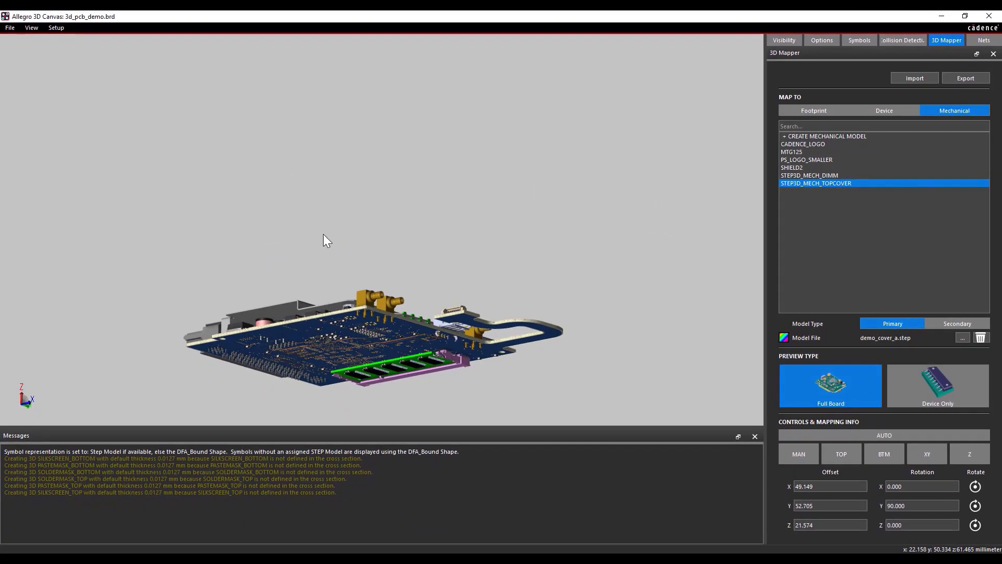
middle_click_drag(324, 235, 319, 248)
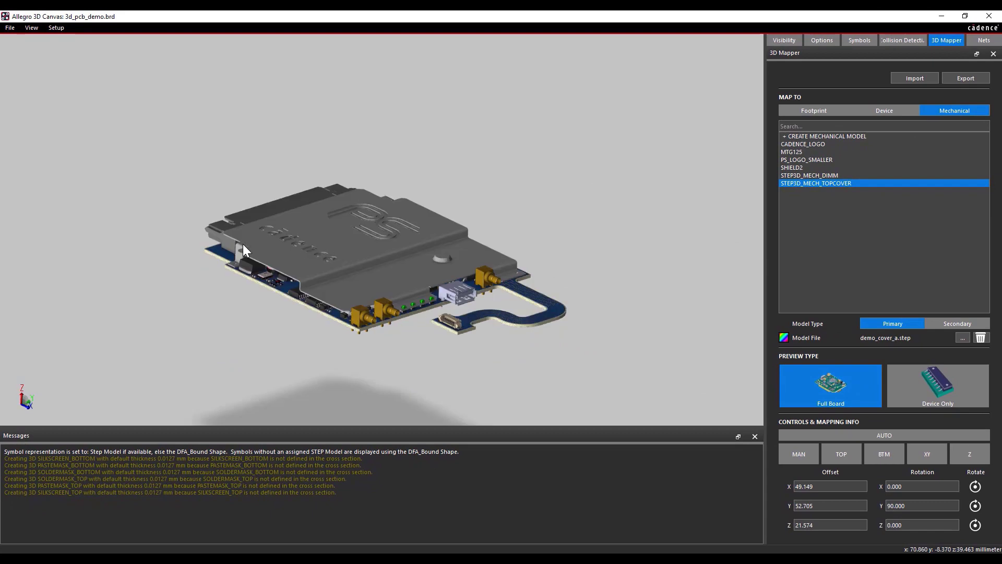
scroll(243, 243, "up", 3)
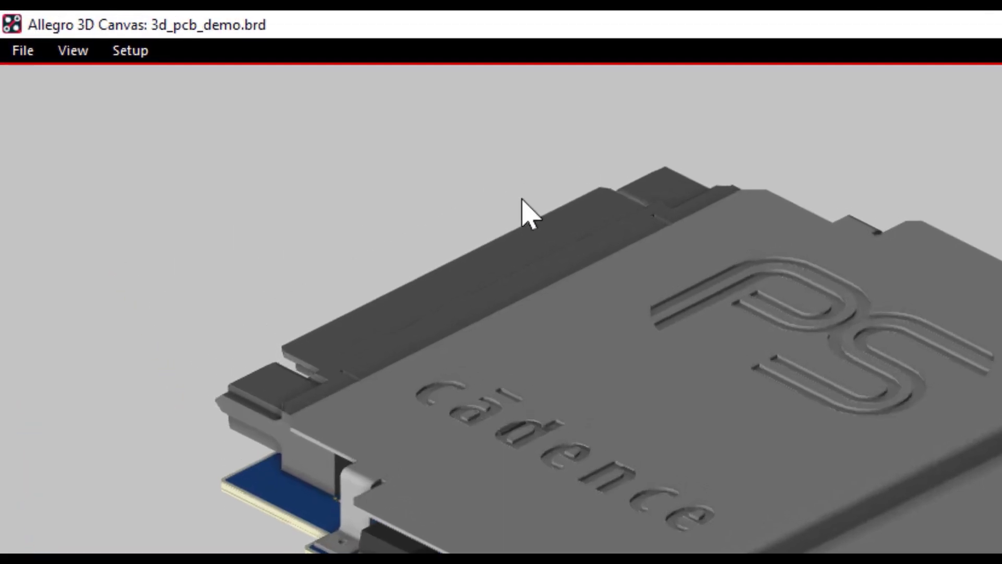
Close the 3D Canvas and save the board as 3d_pcb_demo.brd, replacing the existing file.
left_click(23, 51)
left_click(51, 134)
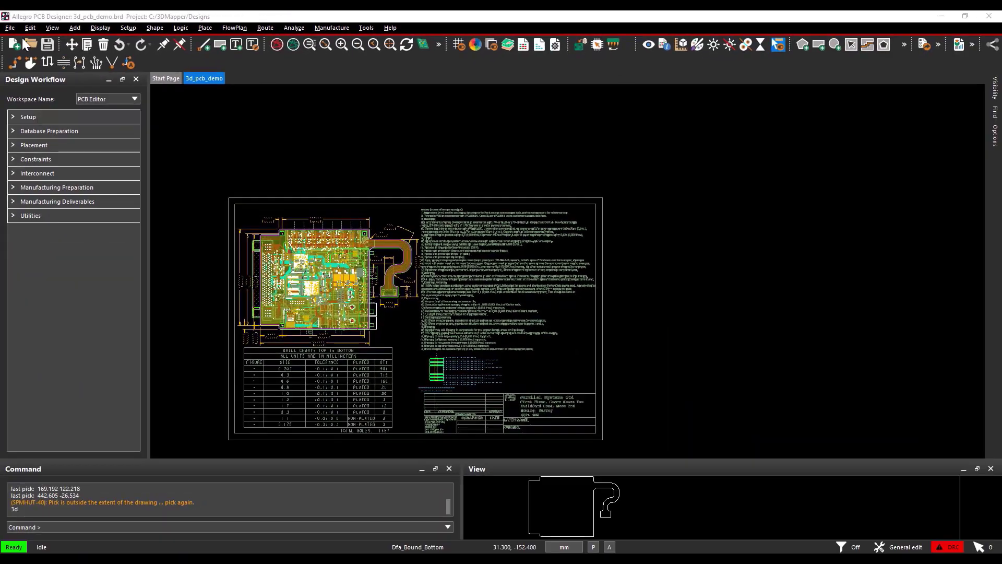
left_click(24, 51)
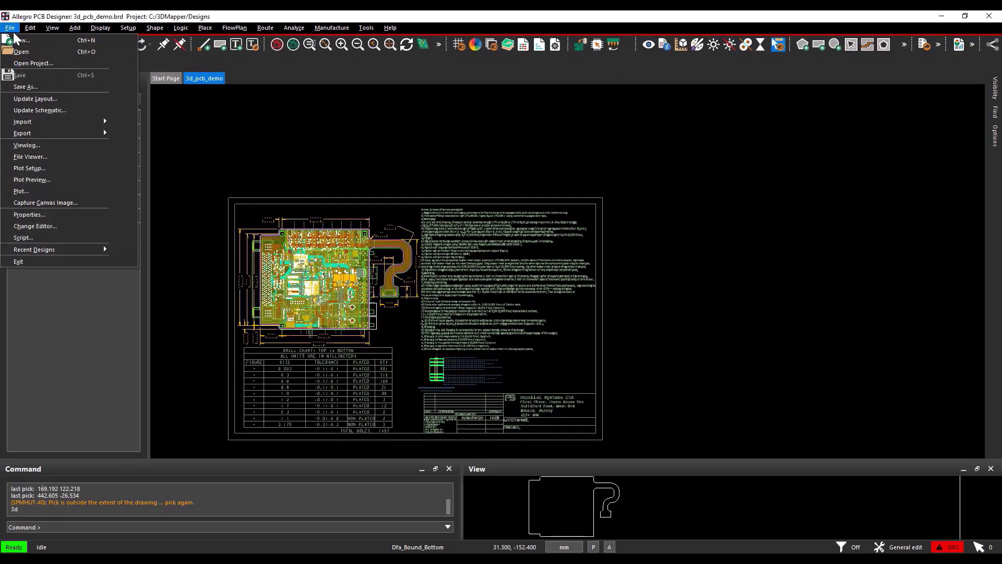
left_click(26, 87)
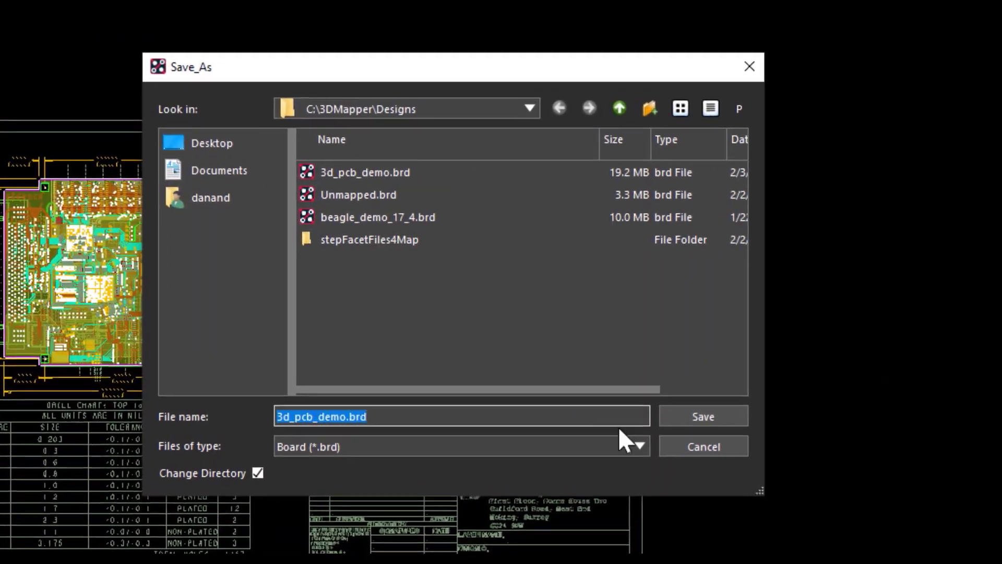
left_click(697, 418)
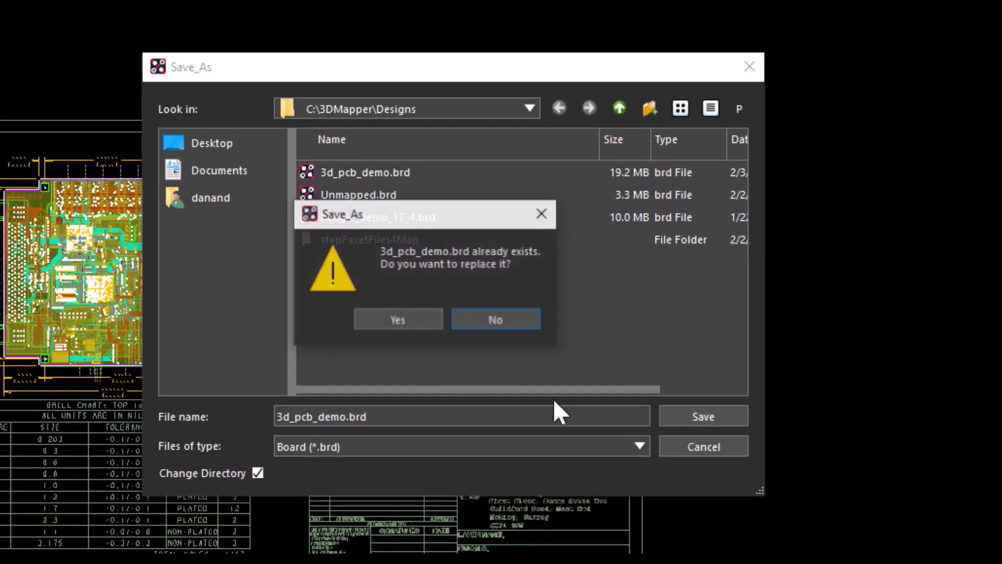
left_click(411, 325)
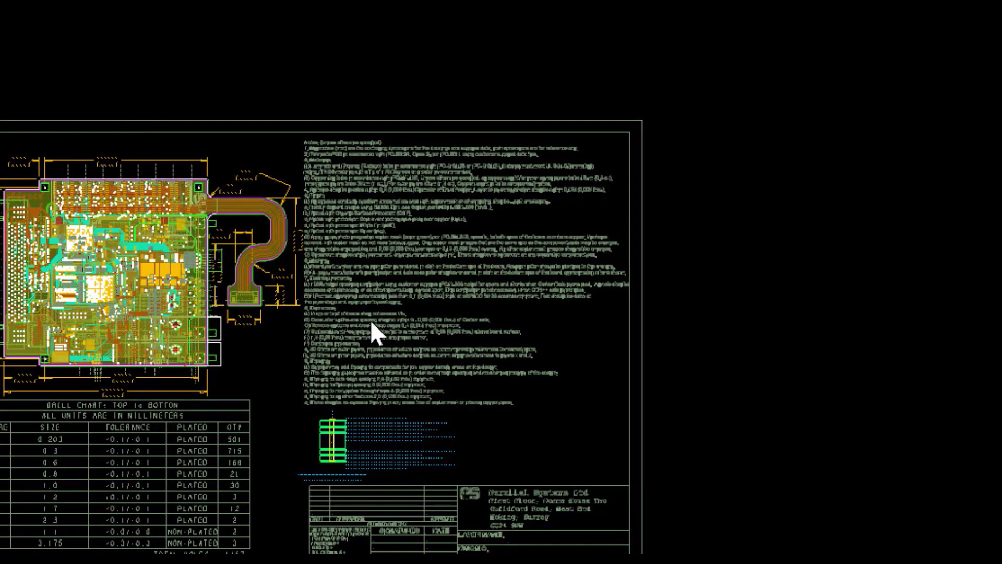